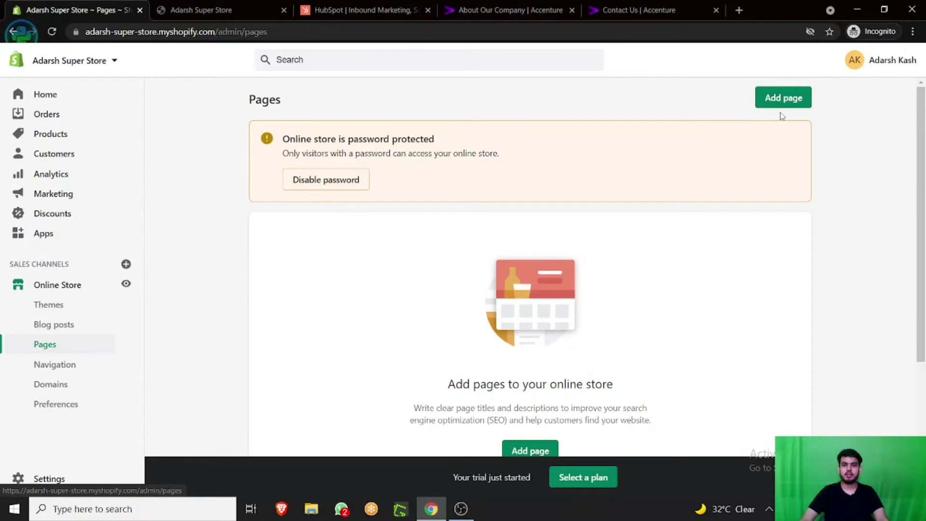
Start adding a new page to the online store.
{"action": "left_click", "coordinate": [793, 99]}
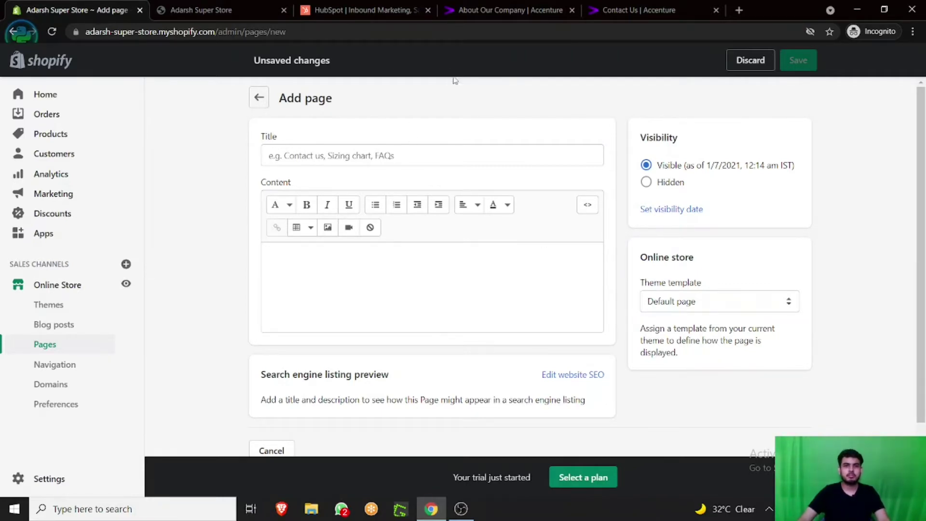
Switch to the HubSpot website and open its About Us page in a new tab.
{"action": "left_click", "coordinate": [323, 13]}
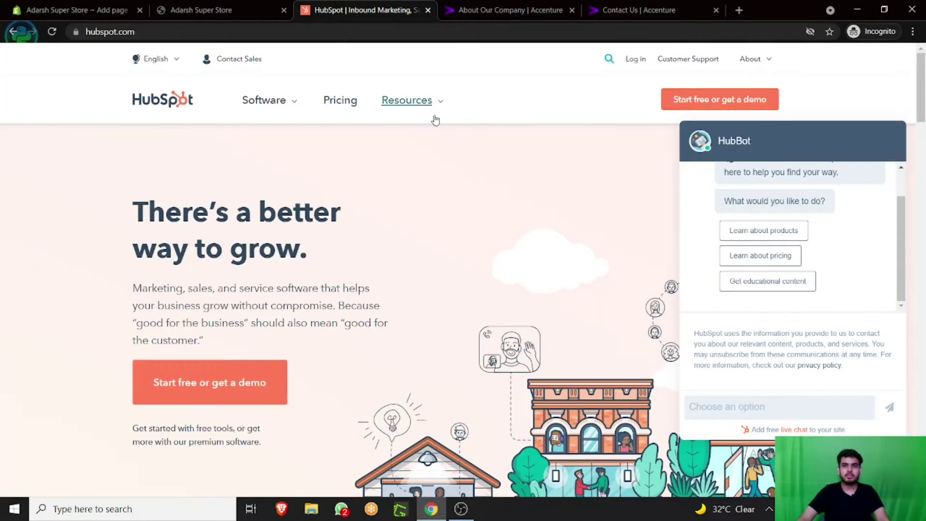
{"action": "left_click", "coordinate": [769, 59]}
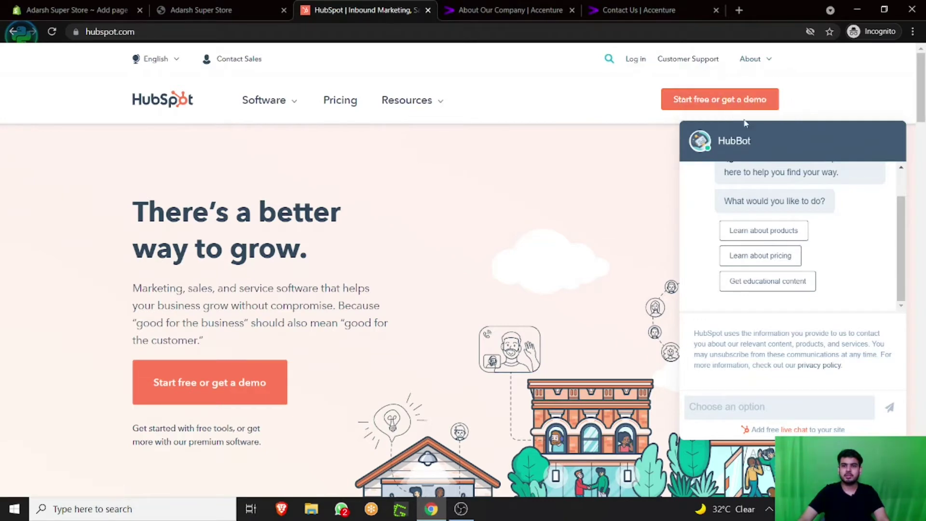
{"action": "left_click", "coordinate": [769, 59]}
{"action": "left_click", "coordinate": [767, 60]}
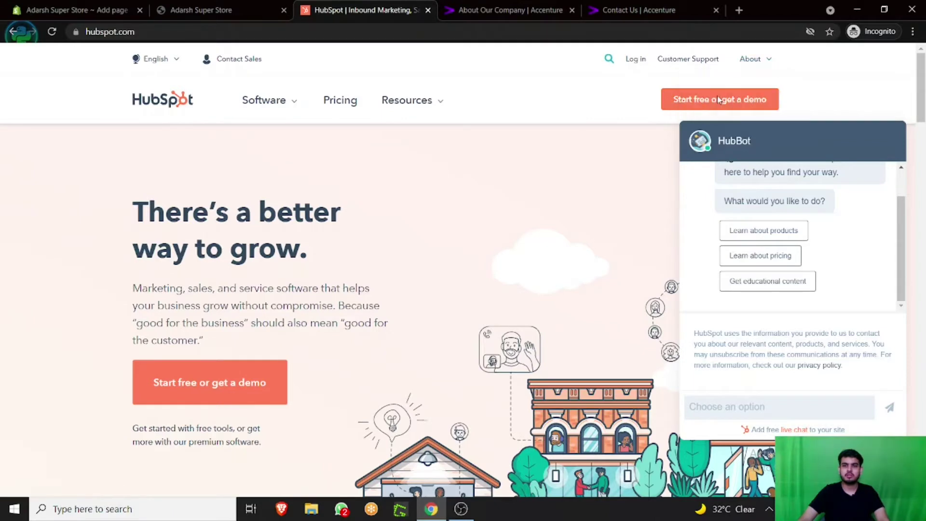
{"action": "left_click", "coordinate": [769, 62]}
{"action": "scroll", "coordinate": [647, 122], "scroll_direction": "down", "scroll_amount": 2}
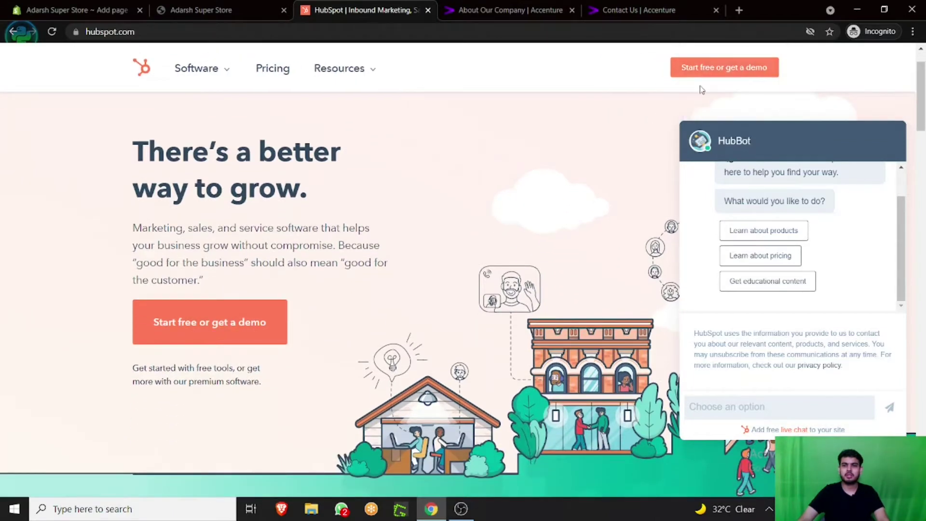
{"action": "scroll", "coordinate": [642, 118], "scroll_direction": "up", "scroll_amount": 2}
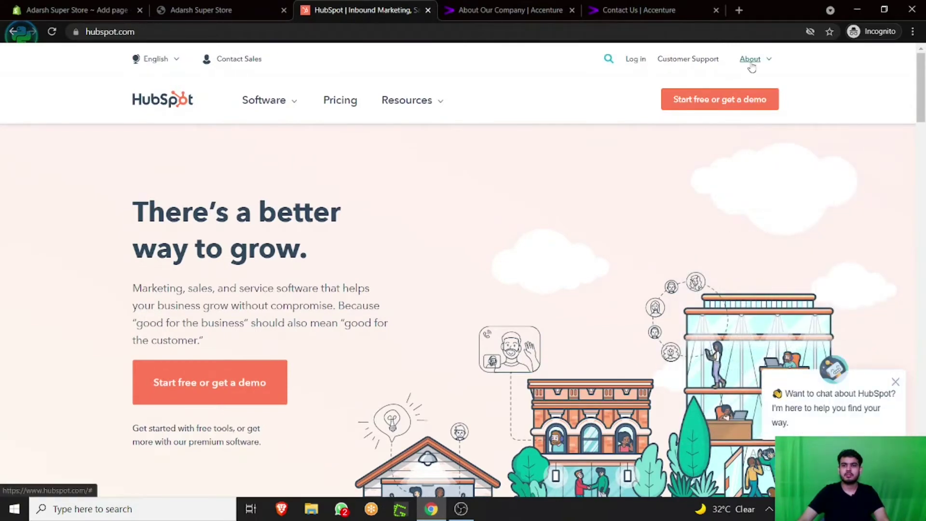
{"action": "mouse_move", "coordinate": [750, 63]}
{"action": "right_click", "coordinate": [727, 98]}
{"action": "key", "text": "Escape"}
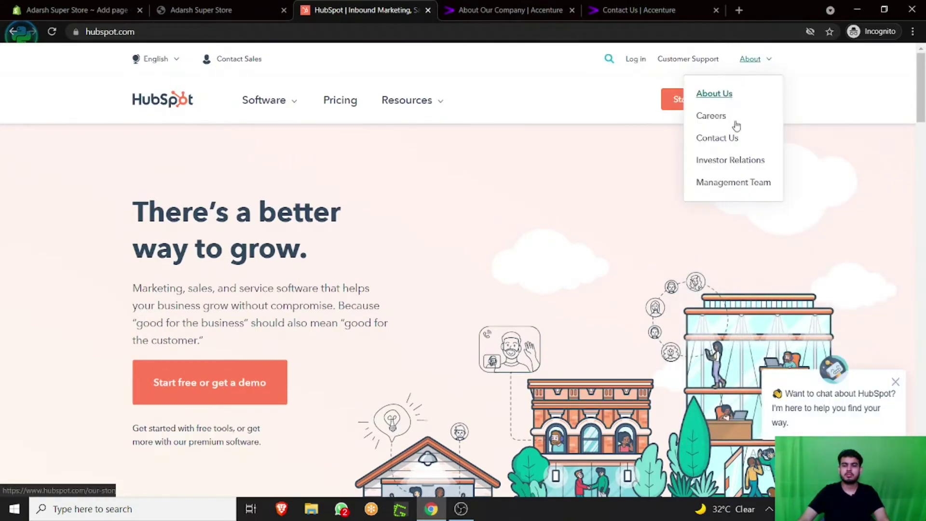
Open HubSpot's Contact Us page and examine its sales, customer support and headquarters contact sections.
{"action": "left_click", "coordinate": [723, 139]}
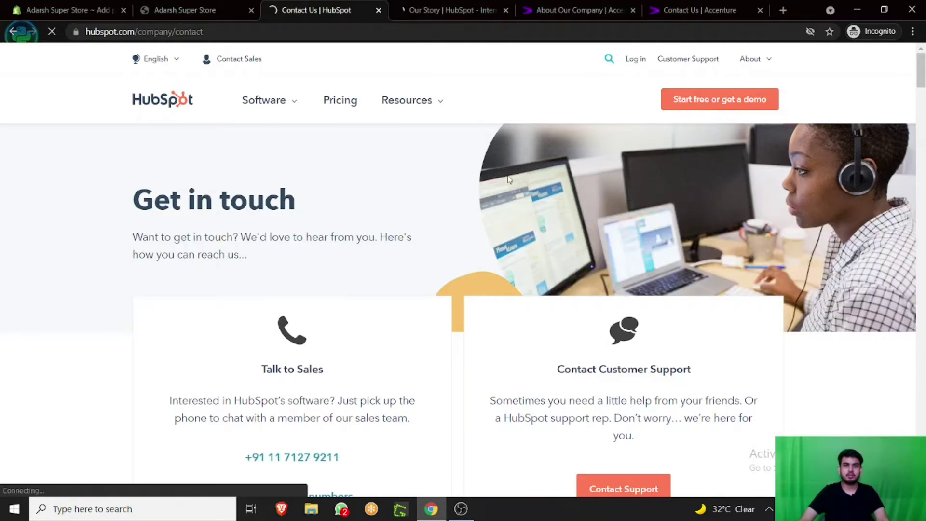
{"action": "scroll", "coordinate": [138, 240], "scroll_direction": "down", "scroll_amount": 2}
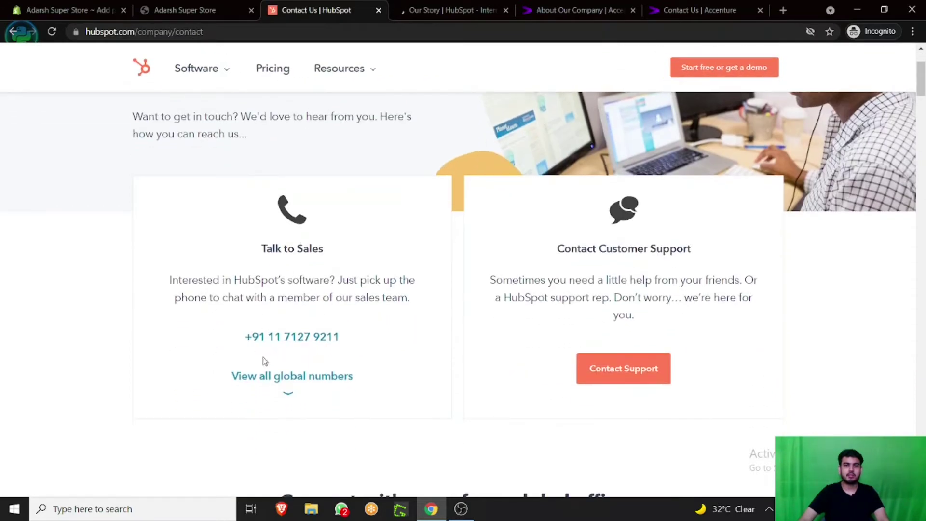
{"action": "scroll", "coordinate": [427, 270], "scroll_direction": "up", "scroll_amount": 2}
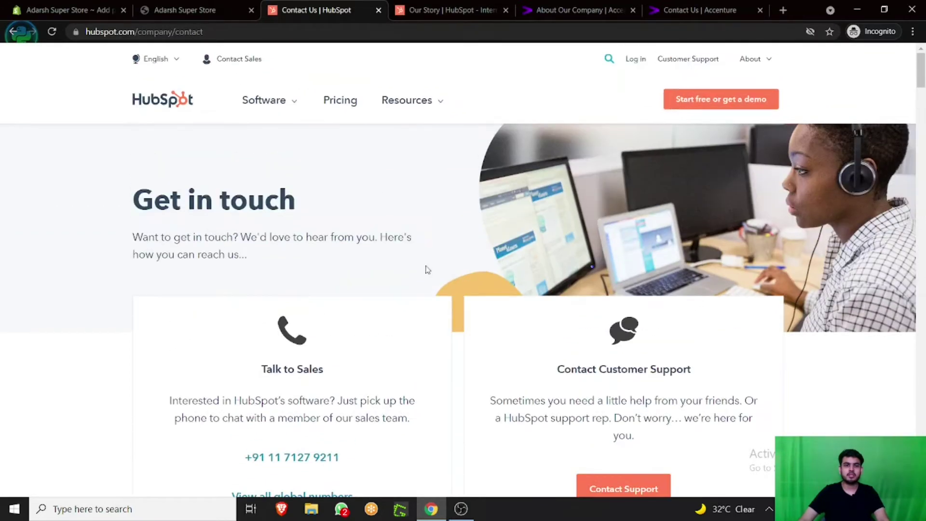
{"action": "scroll", "coordinate": [346, 261], "scroll_direction": "down", "scroll_amount": 7}
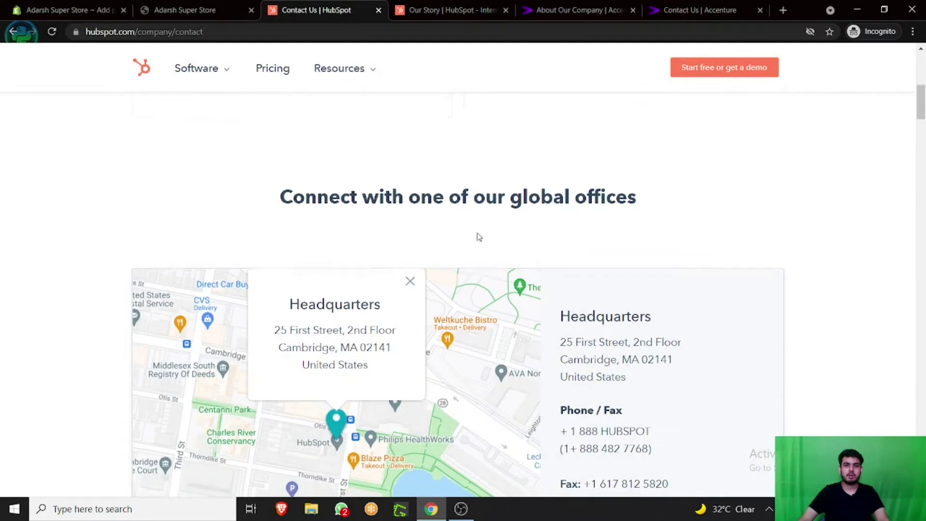
Examine the regional office listings and the local sales phone numbers on HubSpot's contact page.
{"action": "scroll", "coordinate": [479, 236], "scroll_direction": "down", "scroll_amount": 3}
{"action": "scroll", "coordinate": [583, 174], "scroll_direction": "down", "scroll_amount": 6}
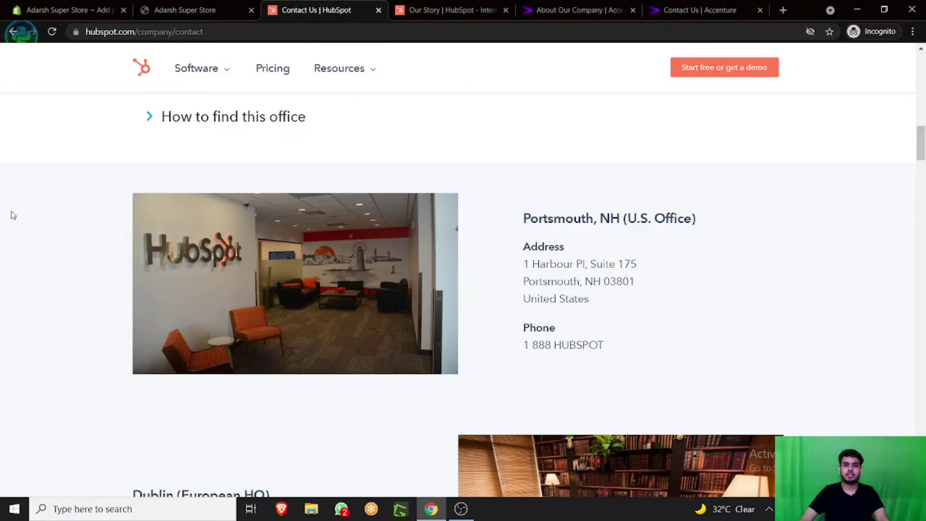
{"action": "scroll", "coordinate": [508, 302], "scroll_direction": "down", "scroll_amount": 3}
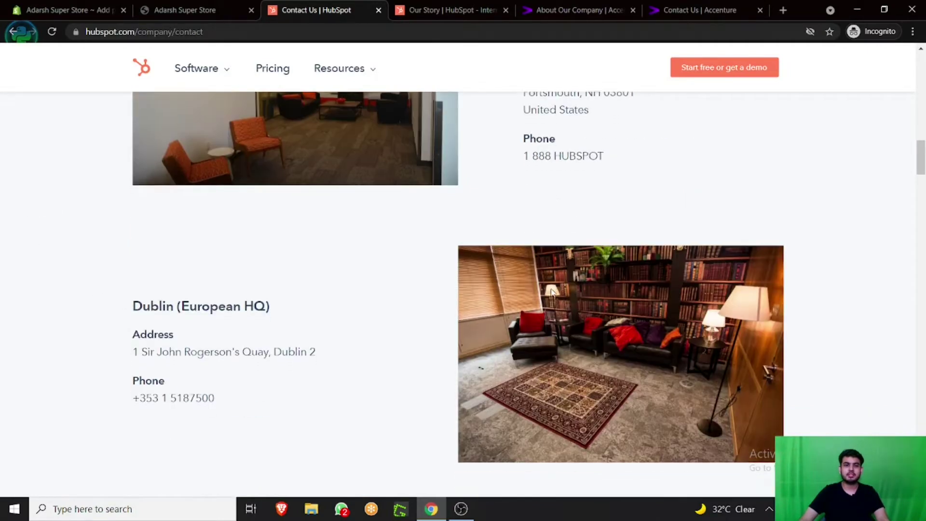
{"action": "scroll", "coordinate": [322, 282], "scroll_direction": "down", "scroll_amount": 2}
{"action": "scroll", "coordinate": [352, 237], "scroll_direction": "down", "scroll_amount": 5}
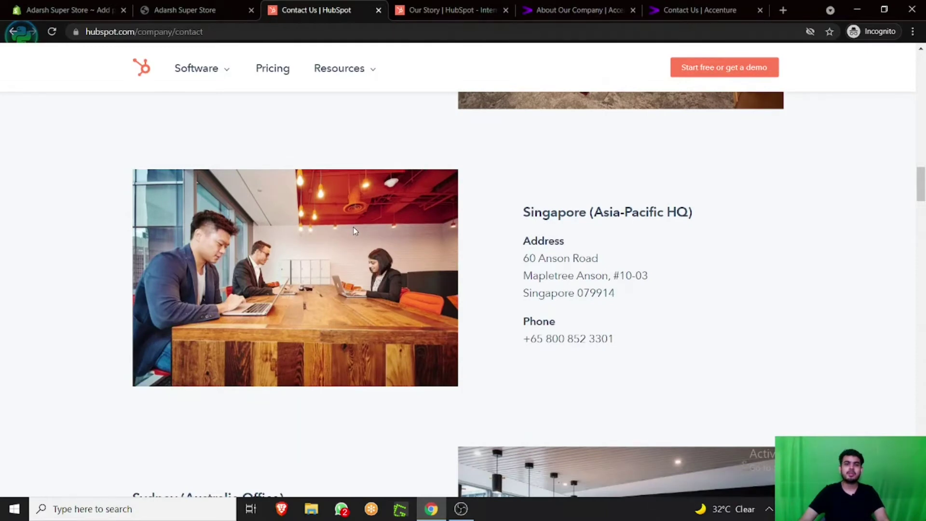
{"action": "scroll", "coordinate": [355, 231], "scroll_direction": "down", "scroll_amount": 2}
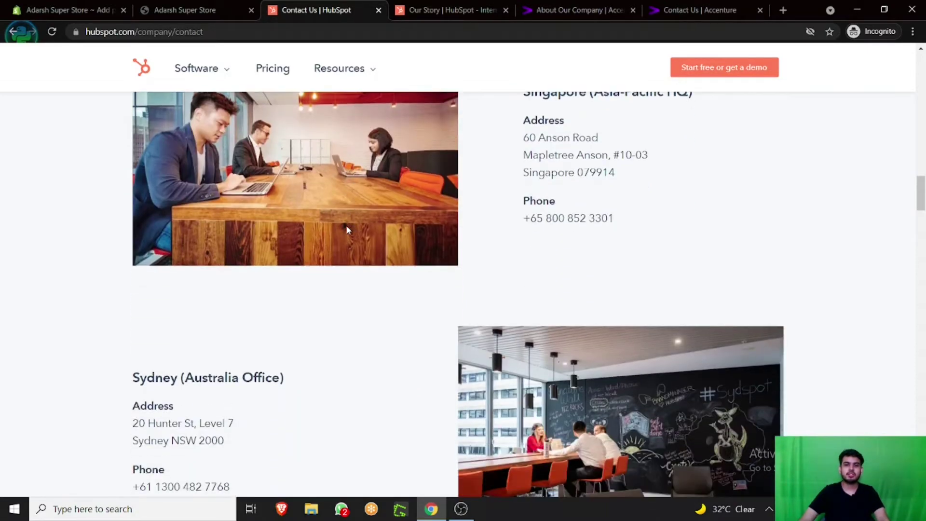
{"action": "scroll", "coordinate": [343, 228], "scroll_direction": "up", "scroll_amount": 2}
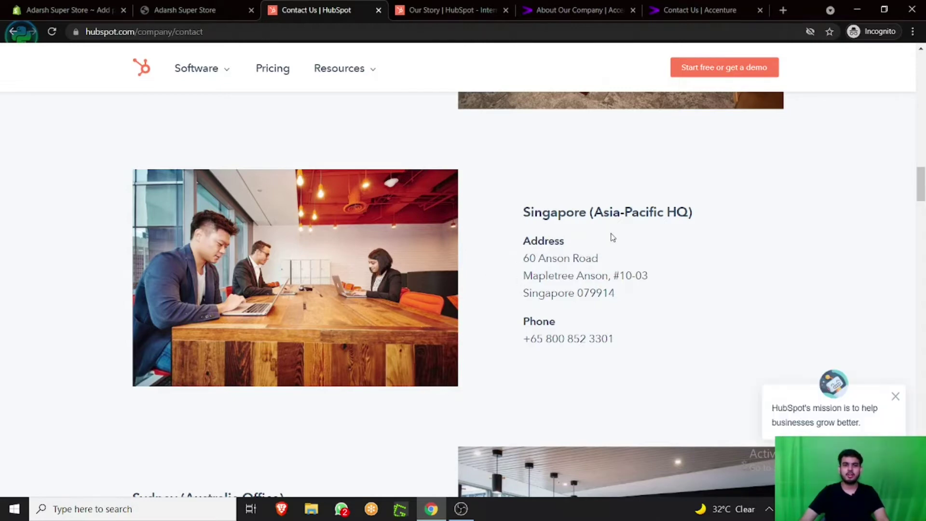
{"action": "scroll", "coordinate": [611, 237], "scroll_direction": "down", "scroll_amount": 5}
{"action": "scroll", "coordinate": [612, 236], "scroll_direction": "down", "scroll_amount": 12}
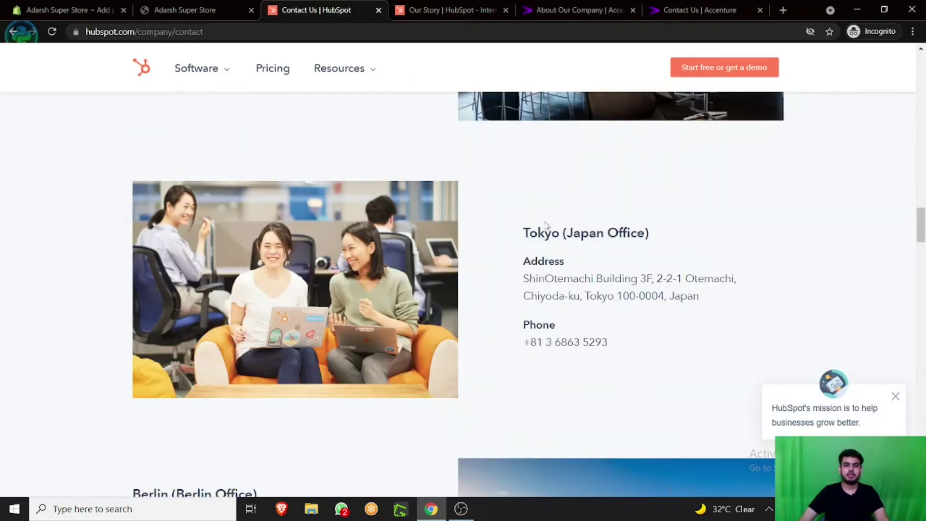
{"action": "scroll", "coordinate": [558, 210], "scroll_direction": "down", "scroll_amount": 15}
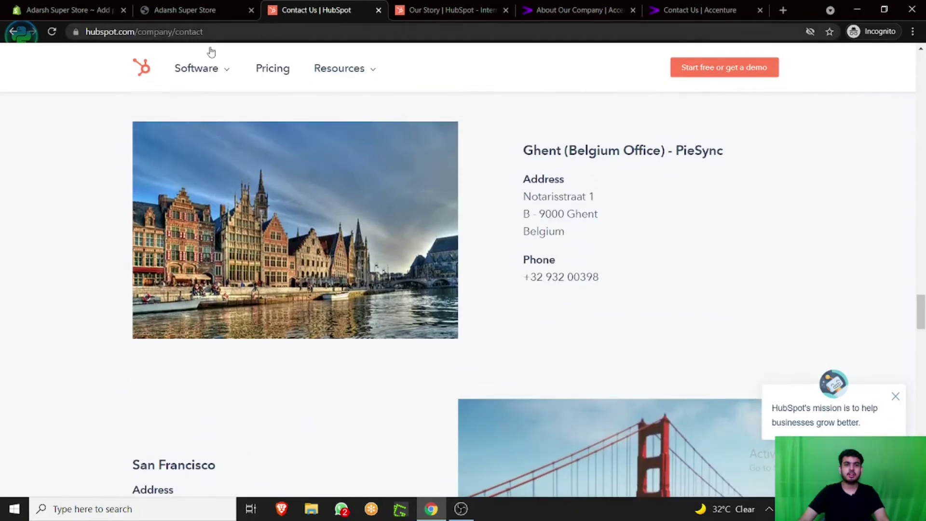
{"action": "scroll", "coordinate": [578, 196], "scroll_direction": "down", "scroll_amount": 7}
{"action": "scroll", "coordinate": [577, 192], "scroll_direction": "down", "scroll_amount": 5}
{"action": "scroll", "coordinate": [574, 198], "scroll_direction": "up", "scroll_amount": 1}
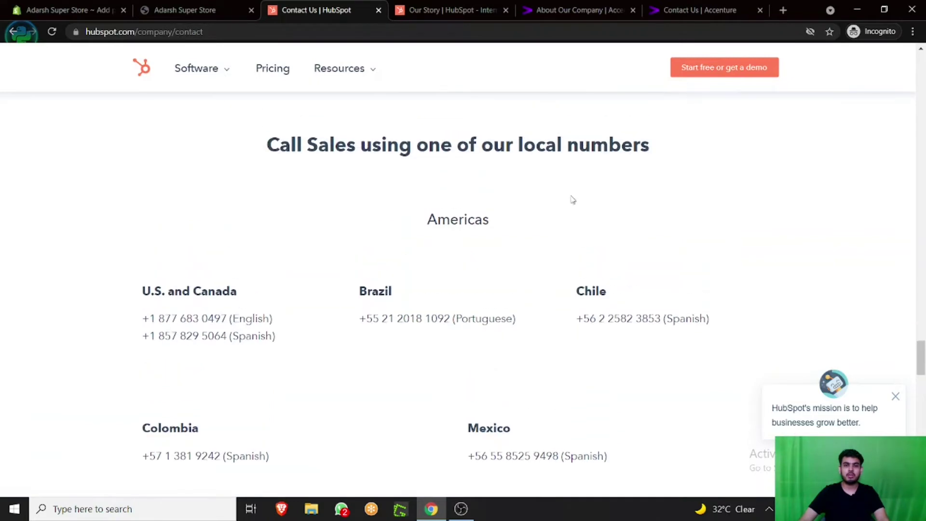
Switch to HubSpot's Our Story page and read its Our Mission section.
{"action": "left_click", "coordinate": [451, 8]}
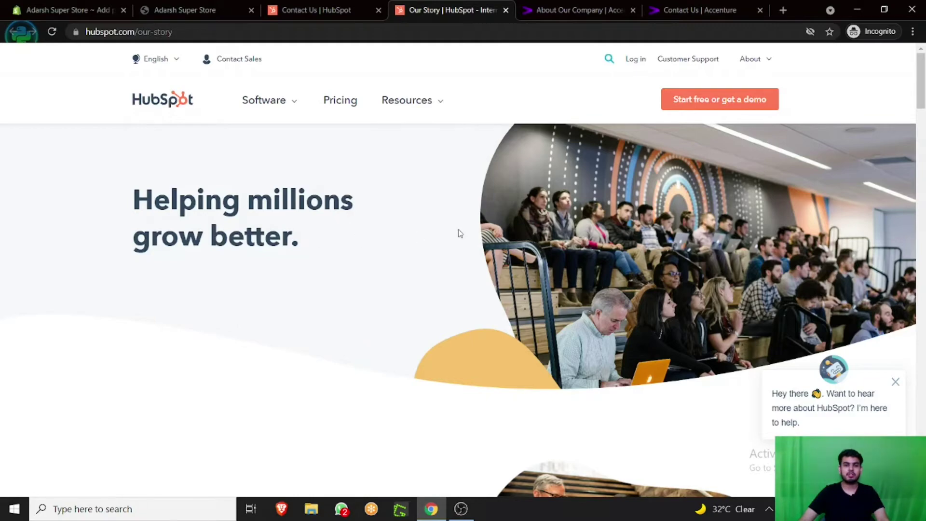
{"action": "scroll", "coordinate": [460, 233], "scroll_direction": "down", "scroll_amount": 7}
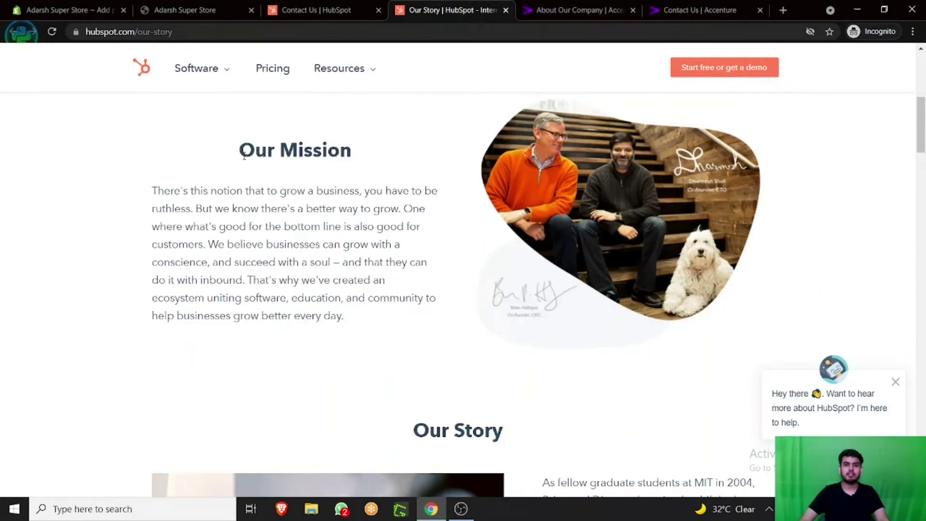
{"action": "left_click_drag", "start_coordinate": [244, 156], "coordinate": [369, 159]}
{"action": "left_click", "coordinate": [345, 225]}
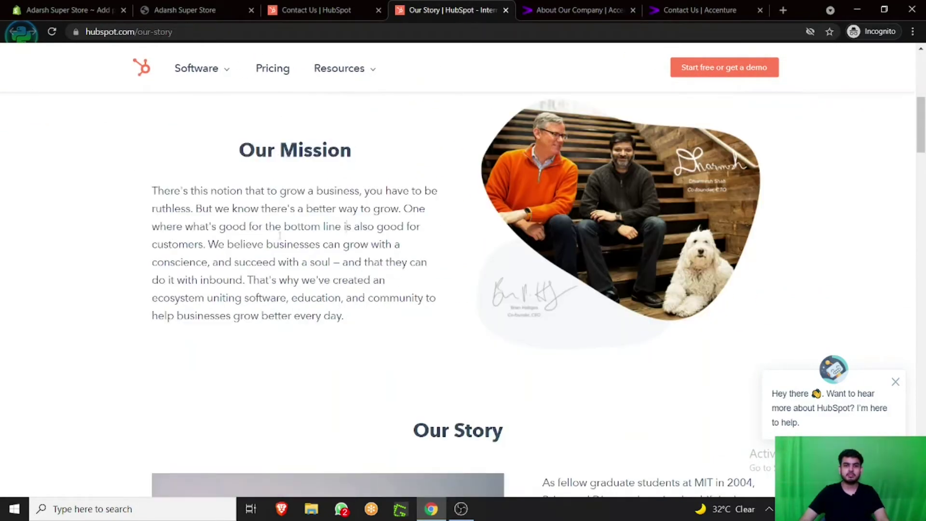
{"action": "scroll", "coordinate": [345, 226], "scroll_direction": "down", "scroll_amount": 1}
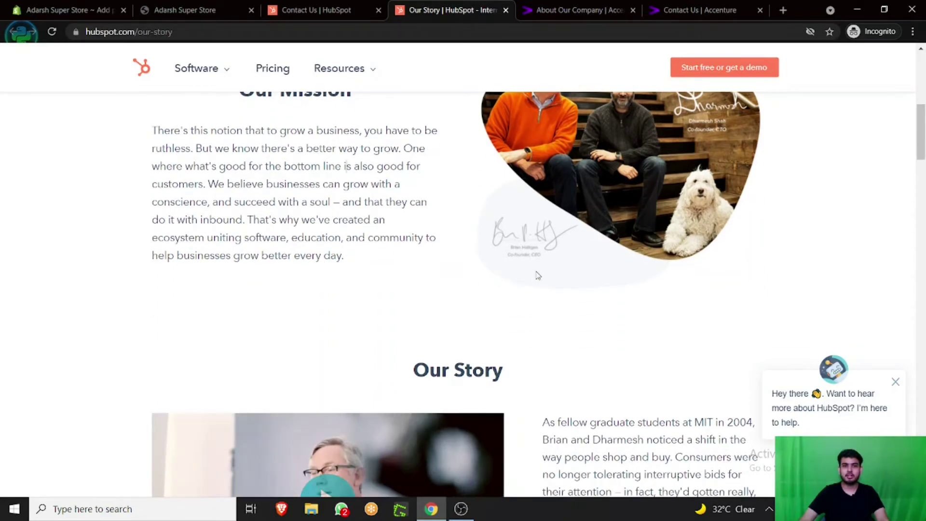
{"action": "scroll", "coordinate": [538, 275], "scroll_direction": "up", "scroll_amount": 2}
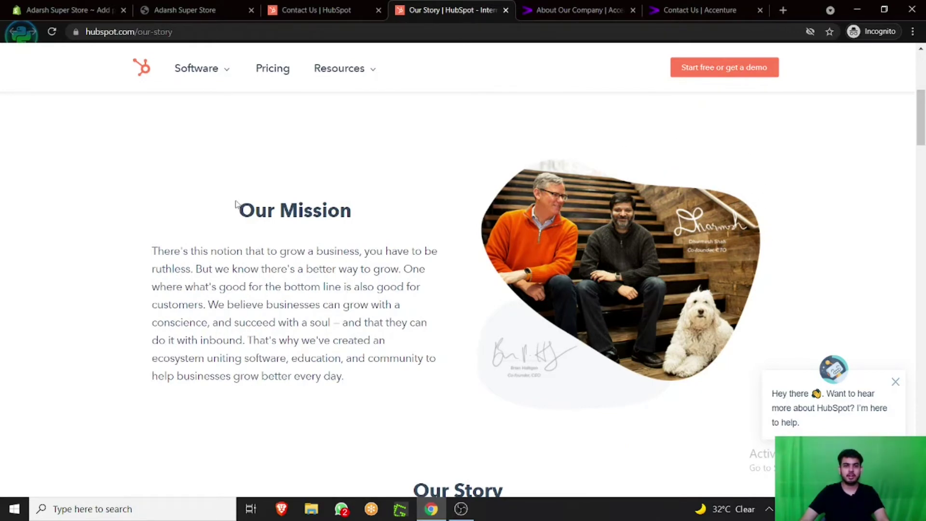
{"action": "scroll", "coordinate": [238, 206], "scroll_direction": "down", "scroll_amount": 2}
{"action": "left_click_drag", "start_coordinate": [171, 131], "coordinate": [277, 131]}
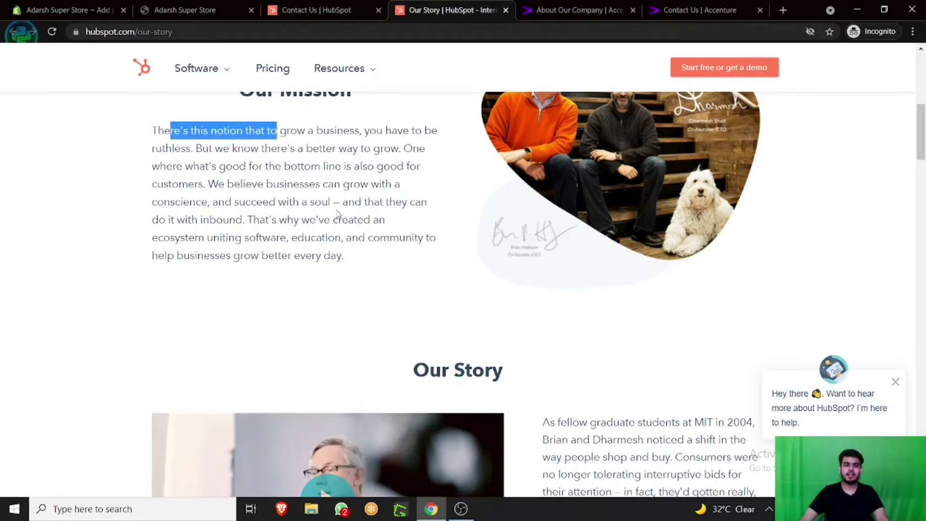
Examine the Our Story video and text and the Our History timeline on HubSpot's about page.
{"action": "scroll", "coordinate": [340, 217], "scroll_direction": "down", "scroll_amount": 3}
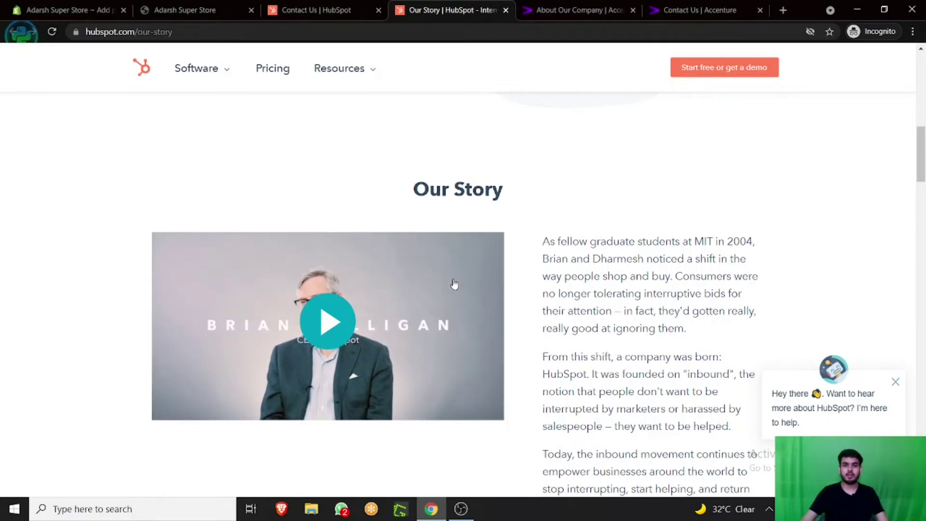
{"action": "scroll", "coordinate": [422, 231], "scroll_direction": "down", "scroll_amount": 1}
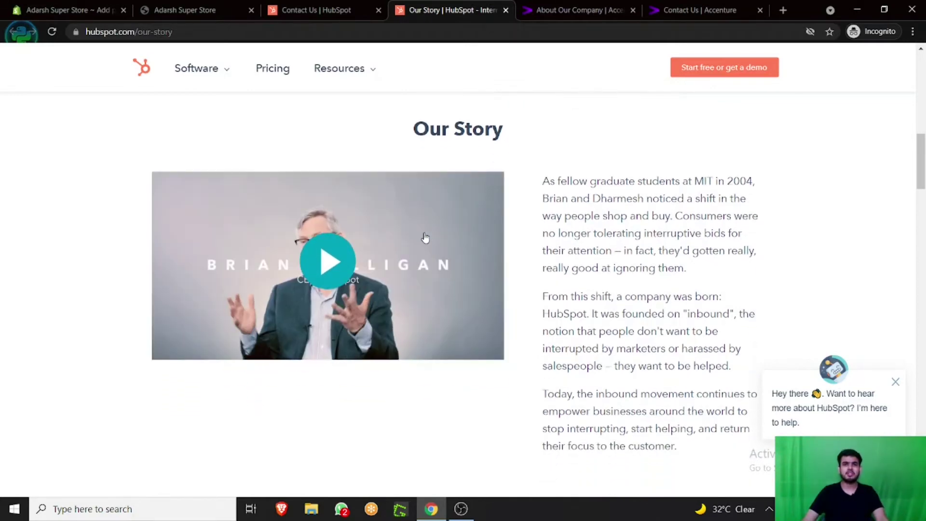
{"action": "scroll", "coordinate": [425, 236], "scroll_direction": "down", "scroll_amount": 4}
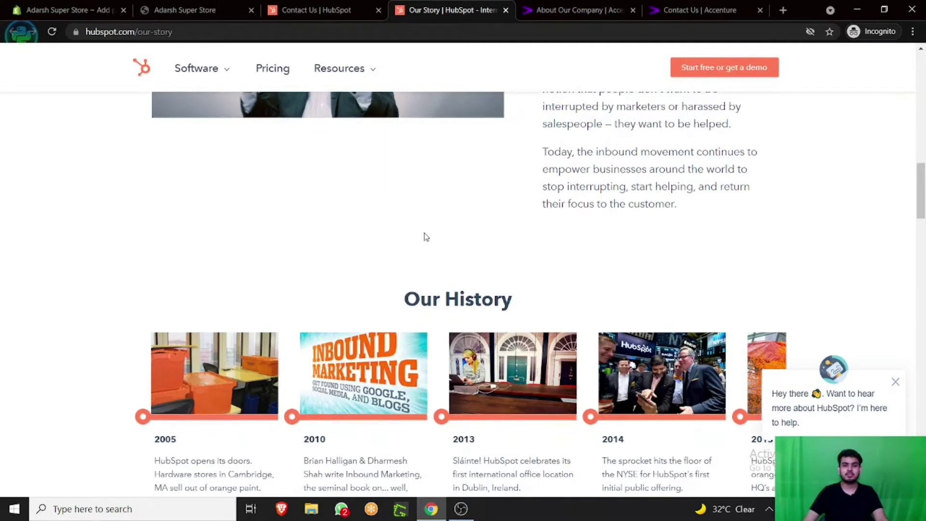
{"action": "scroll", "coordinate": [425, 236], "scroll_direction": "down", "scroll_amount": 2}
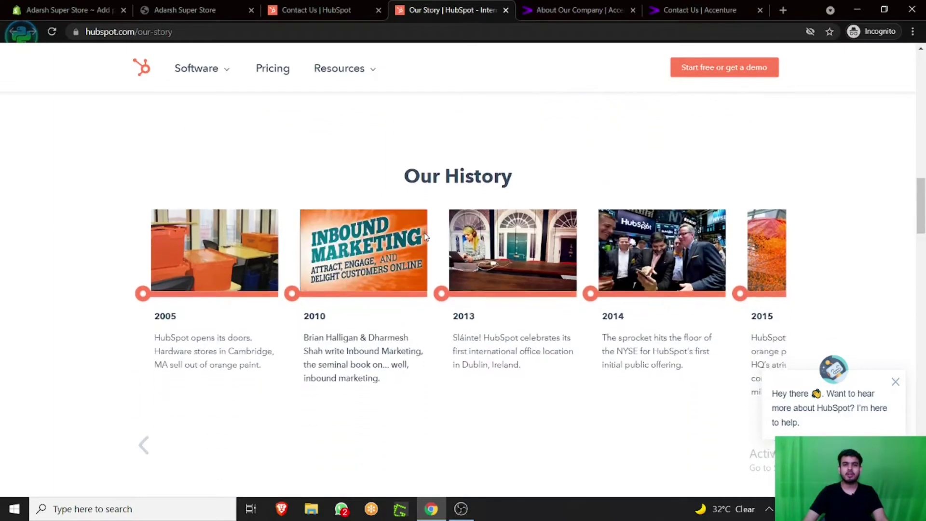
{"action": "scroll", "coordinate": [424, 237], "scroll_direction": "down", "scroll_amount": 1}
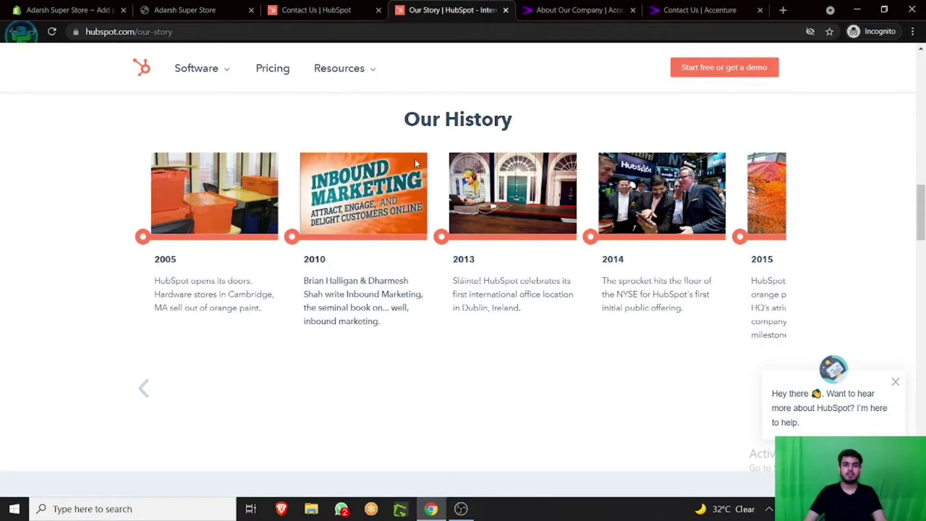
Examine the Our CRM Platform product cards and the Integrations and Extensions section on HubSpot's about page.
{"action": "scroll", "coordinate": [407, 179], "scroll_direction": "down", "scroll_amount": 4}
{"action": "scroll", "coordinate": [402, 233], "scroll_direction": "down", "scroll_amount": 3}
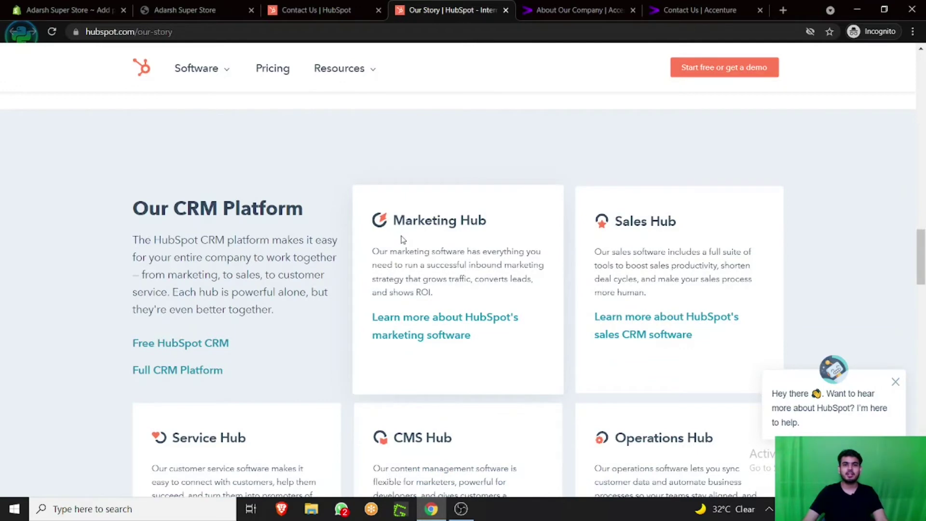
{"action": "scroll", "coordinate": [403, 240], "scroll_direction": "down", "scroll_amount": 2}
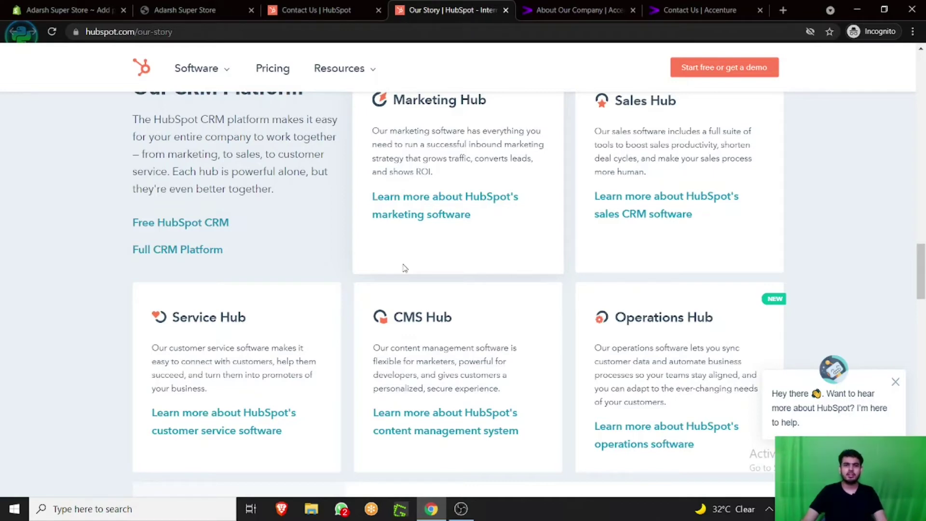
{"action": "scroll", "coordinate": [404, 269], "scroll_direction": "up", "scroll_amount": 3}
{"action": "scroll", "coordinate": [299, 246], "scroll_direction": "down", "scroll_amount": 2}
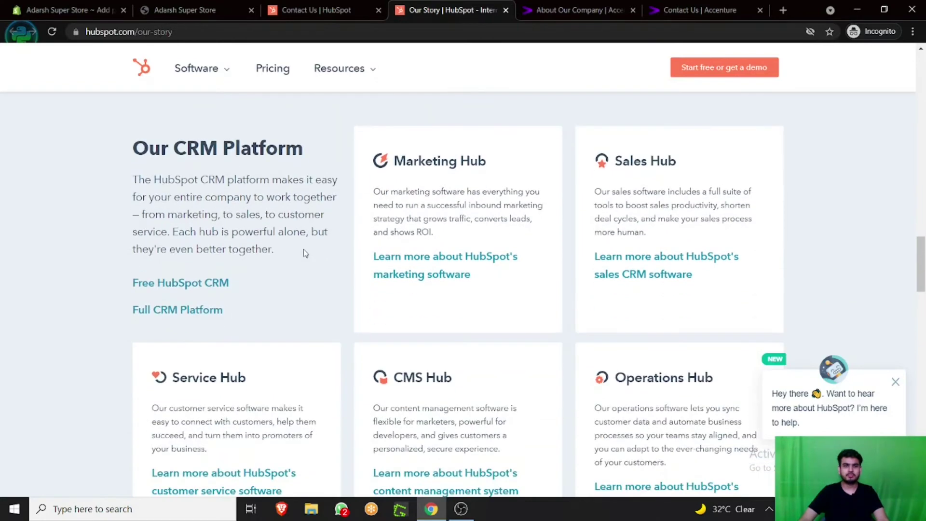
{"action": "scroll", "coordinate": [226, 169], "scroll_direction": "down", "scroll_amount": 2}
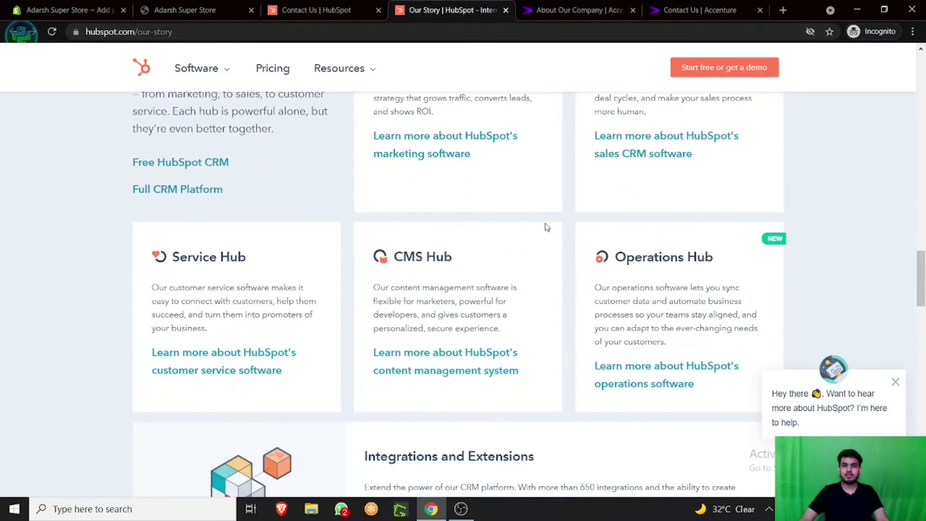
{"action": "scroll", "coordinate": [469, 258], "scroll_direction": "down", "scroll_amount": 4}
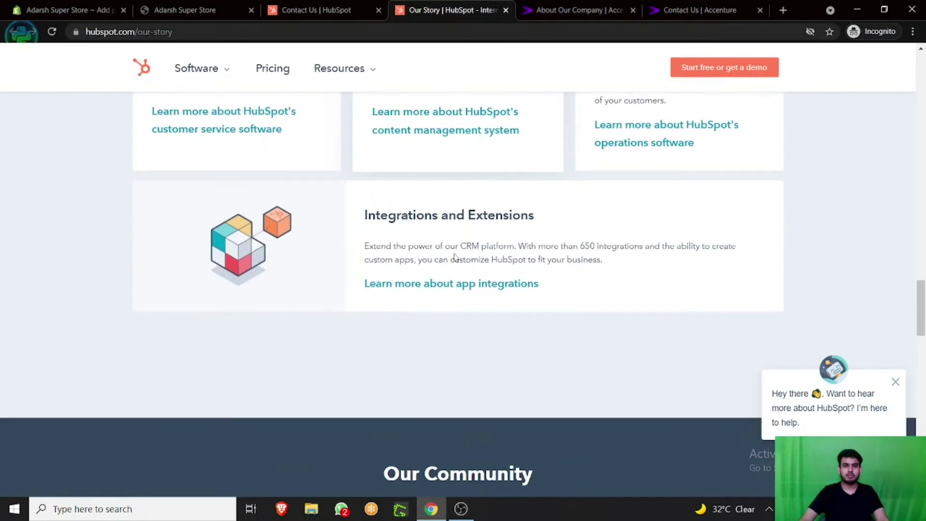
Examine the Our Community section on HubSpot's about page, including its employee, customer, integration and user group figures.
{"action": "scroll", "coordinate": [474, 341], "scroll_direction": "down", "scroll_amount": 2}
{"action": "scroll", "coordinate": [474, 341], "scroll_direction": "down", "scroll_amount": 3}
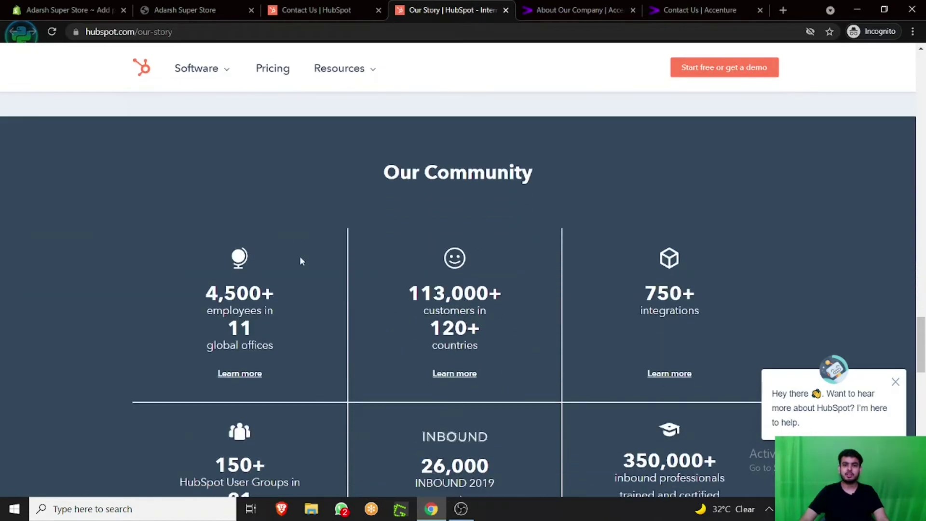
{"action": "scroll", "coordinate": [432, 208], "scroll_direction": "down", "scroll_amount": 2}
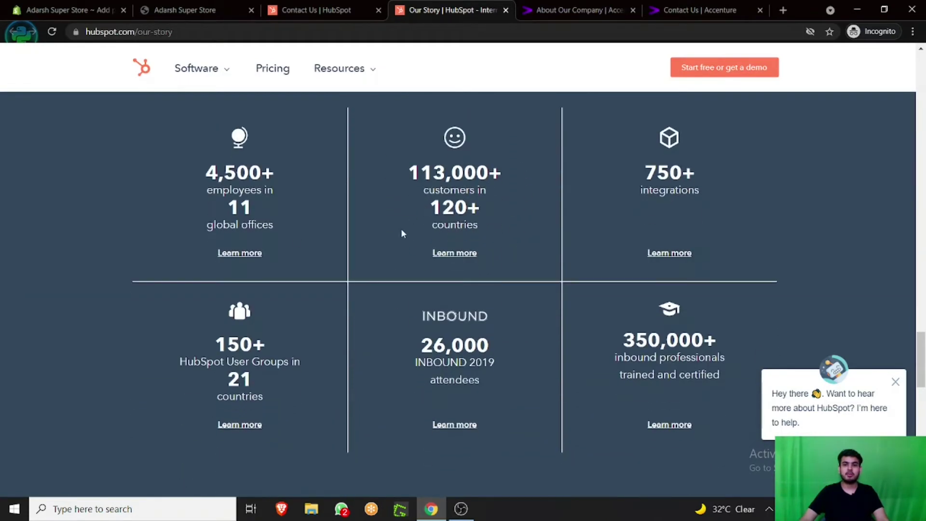
{"action": "scroll", "coordinate": [446, 231], "scroll_direction": "down", "scroll_amount": 2}
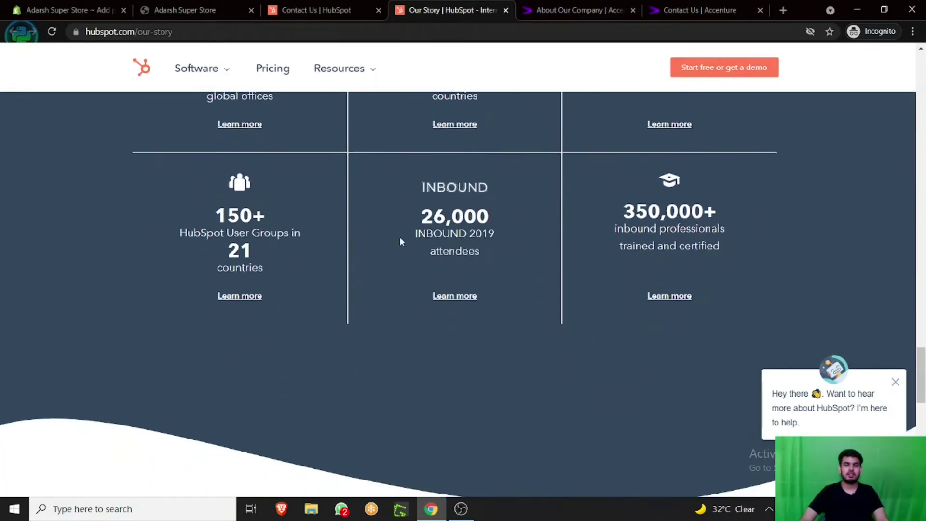
{"action": "scroll", "coordinate": [400, 236], "scroll_direction": "down", "scroll_amount": 7}
{"action": "scroll", "coordinate": [397, 230], "scroll_direction": "up", "scroll_amount": 9}
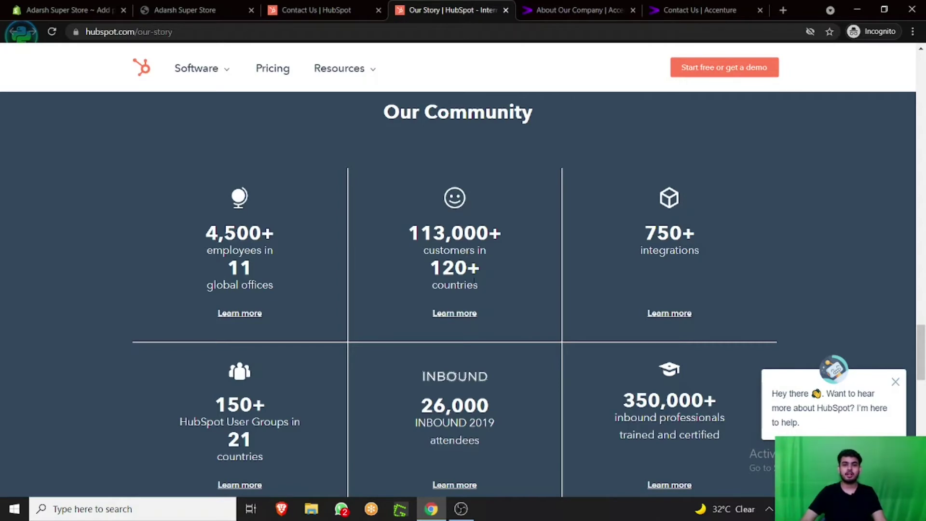
{"action": "left_click_drag", "start_coordinate": [441, 267], "coordinate": [479, 268]}
{"action": "left_click", "coordinate": [432, 266]}
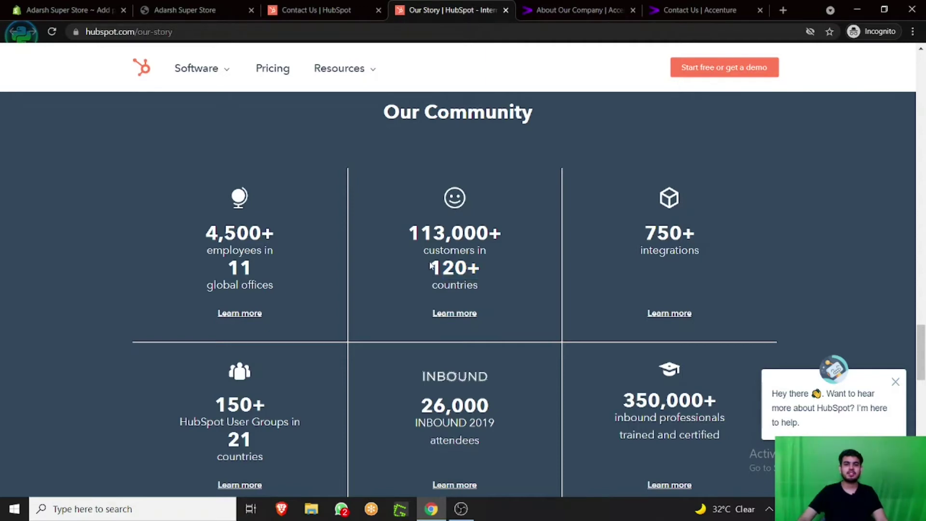
{"action": "scroll", "coordinate": [381, 267], "scroll_direction": "down", "scroll_amount": 10}
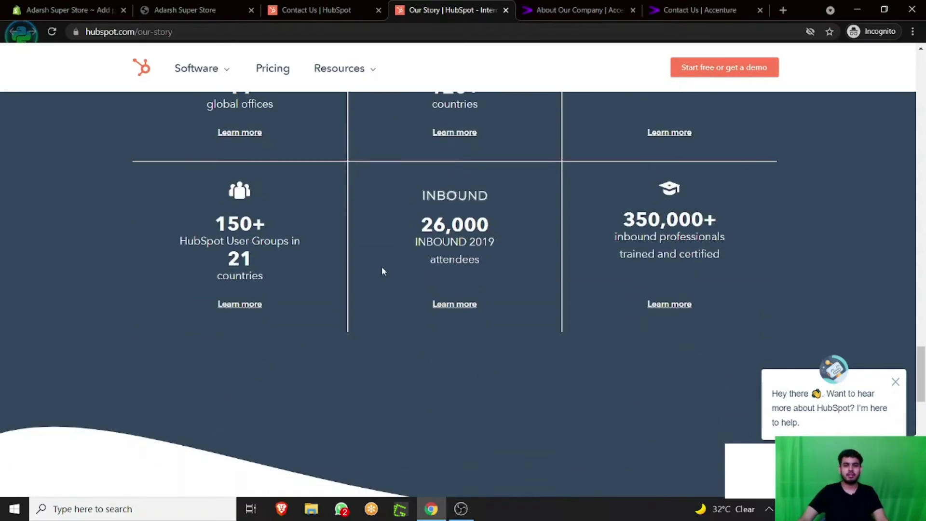
Read the founder's quote and the footer links on HubSpot's about page, and return to the page's start.
{"action": "scroll", "coordinate": [382, 274], "scroll_direction": "down", "scroll_amount": 2}
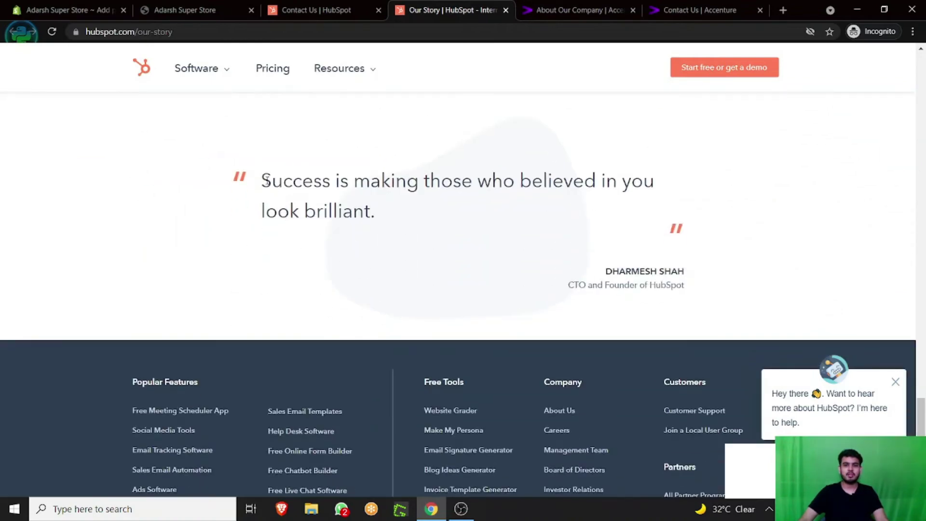
{"action": "left_click_drag", "start_coordinate": [283, 181], "coordinate": [370, 181]}
{"action": "left_click", "coordinate": [389, 275]}
{"action": "scroll", "coordinate": [380, 280], "scroll_direction": "up", "scroll_amount": 3}
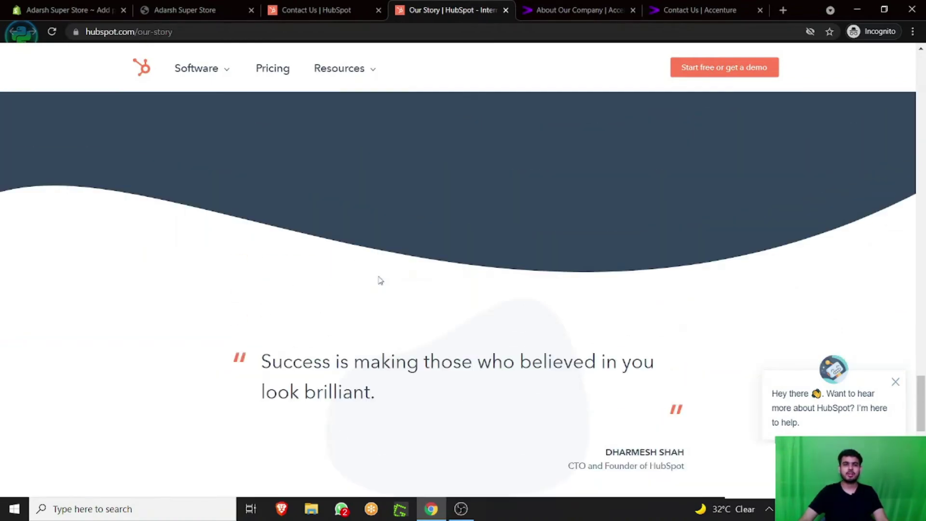
{"action": "scroll", "coordinate": [380, 276], "scroll_direction": "down", "scroll_amount": 6}
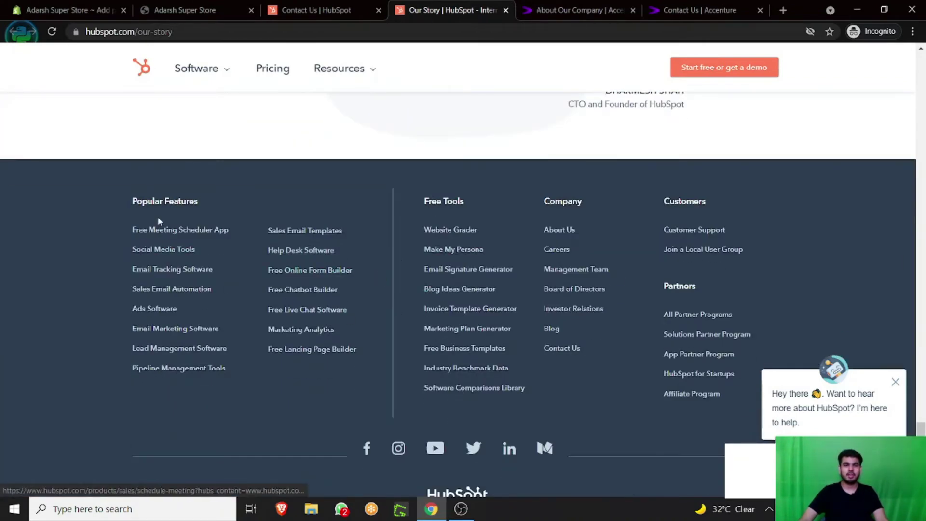
{"action": "scroll", "coordinate": [438, 245], "scroll_direction": "up", "scroll_amount": 20}
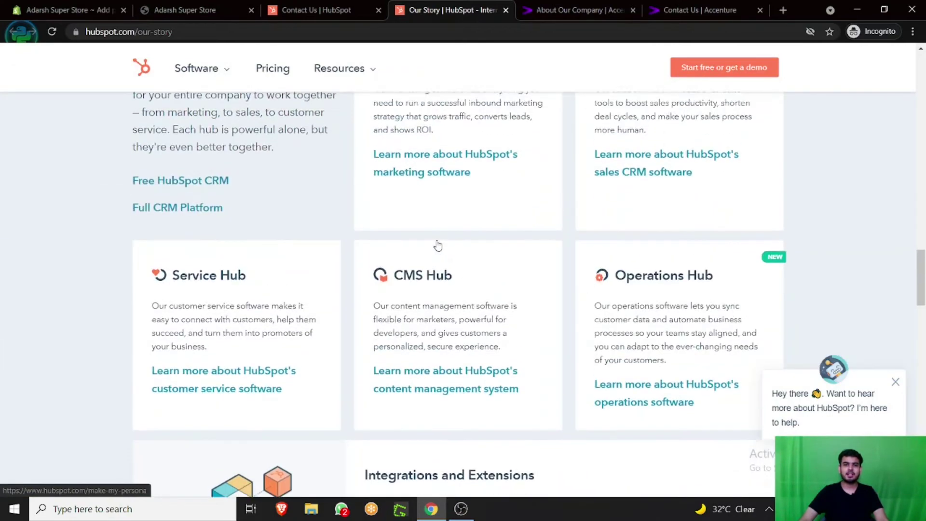
{"action": "scroll", "coordinate": [438, 246], "scroll_direction": "up", "scroll_amount": 15}
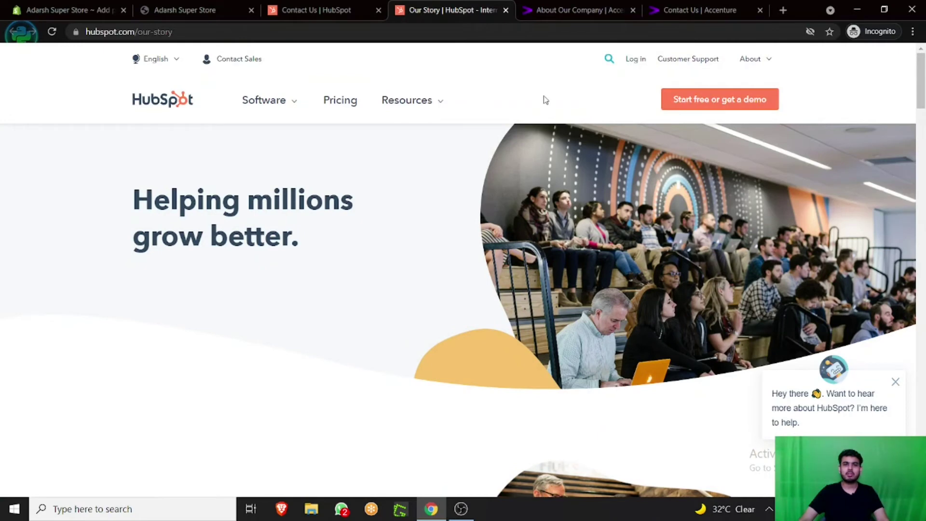
Switch to Accenture's About Our Company page and examine its global team figures and What we believe section.
{"action": "left_click", "coordinate": [576, 11]}
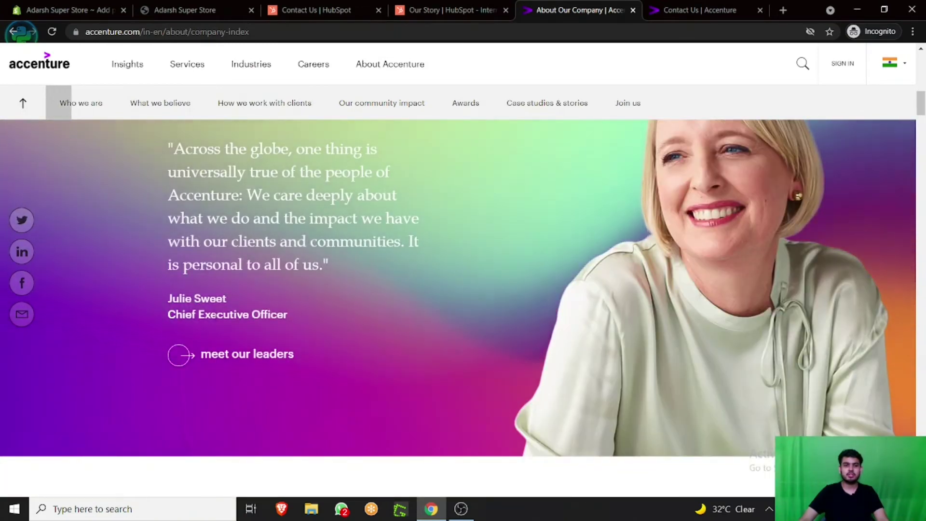
{"action": "scroll", "coordinate": [463, 235], "scroll_direction": "down", "scroll_amount": 8}
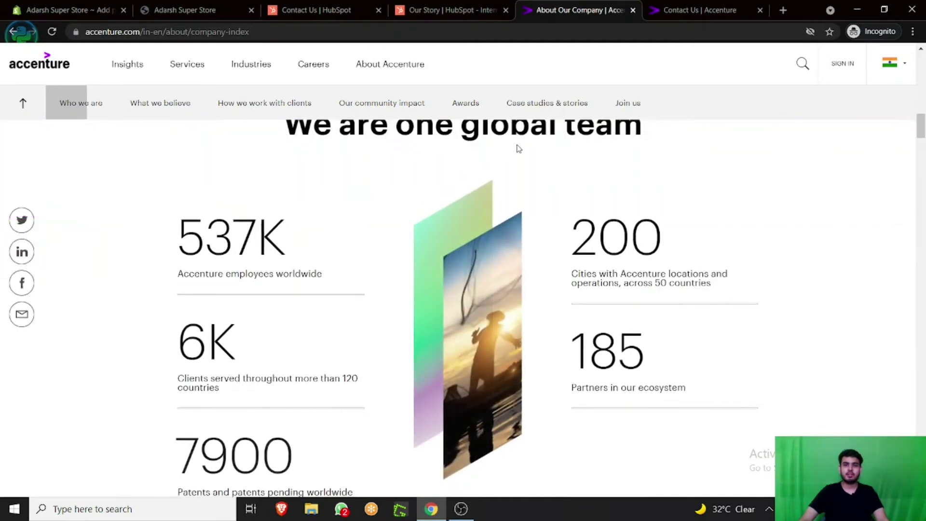
{"action": "scroll", "coordinate": [563, 193], "scroll_direction": "down", "scroll_amount": 5}
{"action": "scroll", "coordinate": [562, 195], "scroll_direction": "down", "scroll_amount": 9}
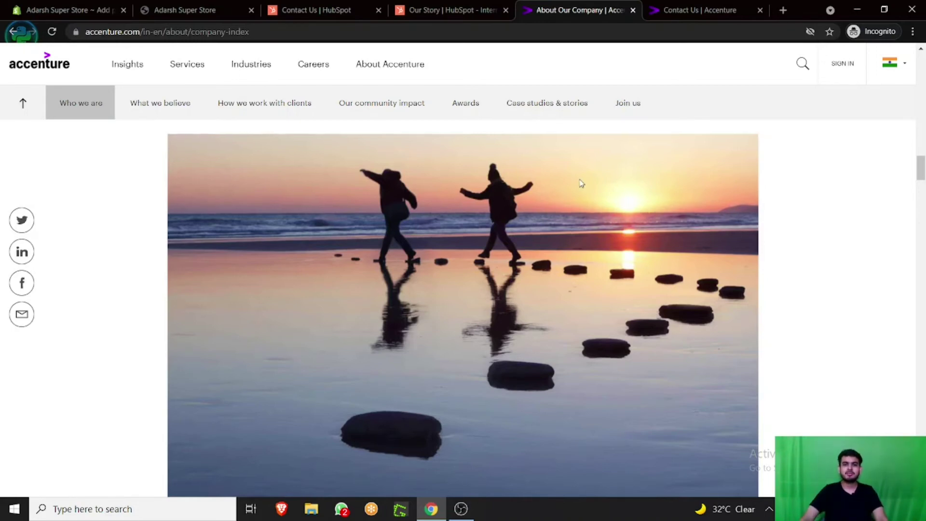
{"action": "scroll", "coordinate": [580, 178], "scroll_direction": "down", "scroll_amount": 1}
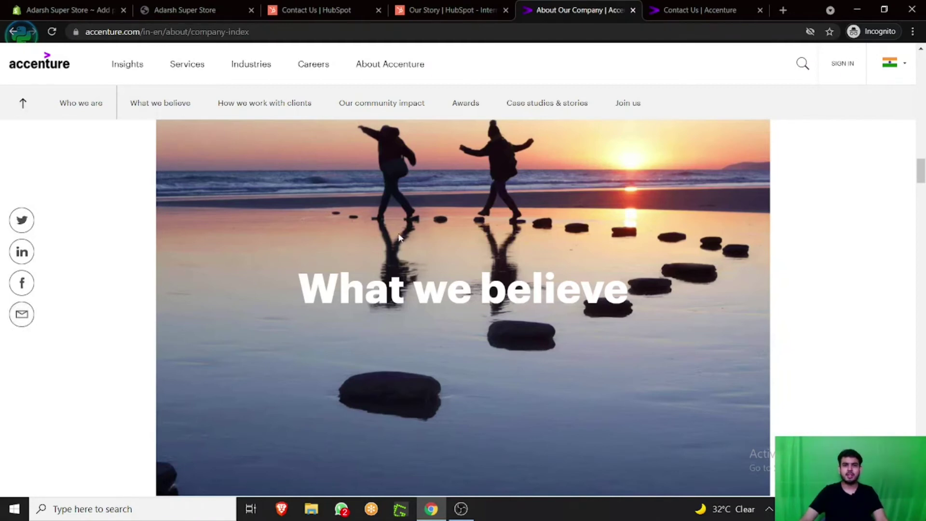
Switch back to the Shopify admin's new page form and title the page CONTACT US.
{"action": "left_click", "coordinate": [176, 8]}
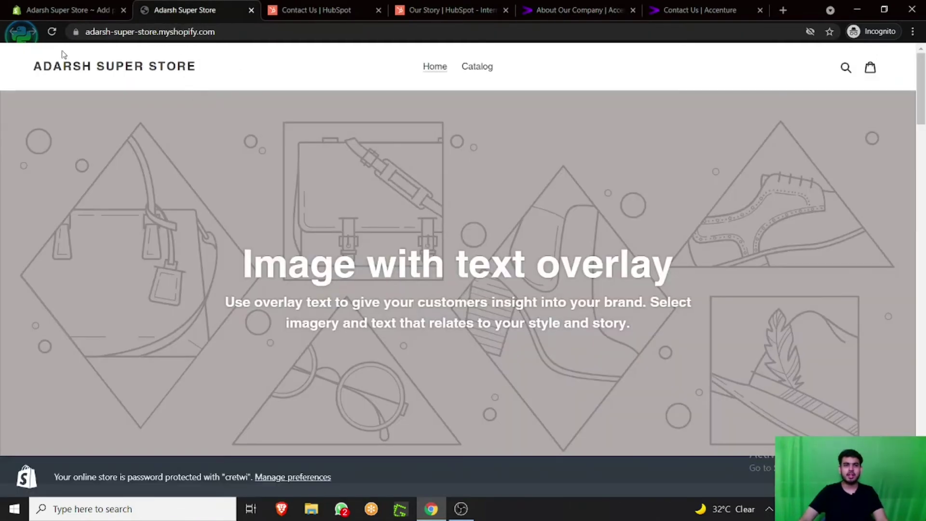
{"action": "left_click", "coordinate": [61, 6]}
{"action": "left_click", "coordinate": [330, 155]}
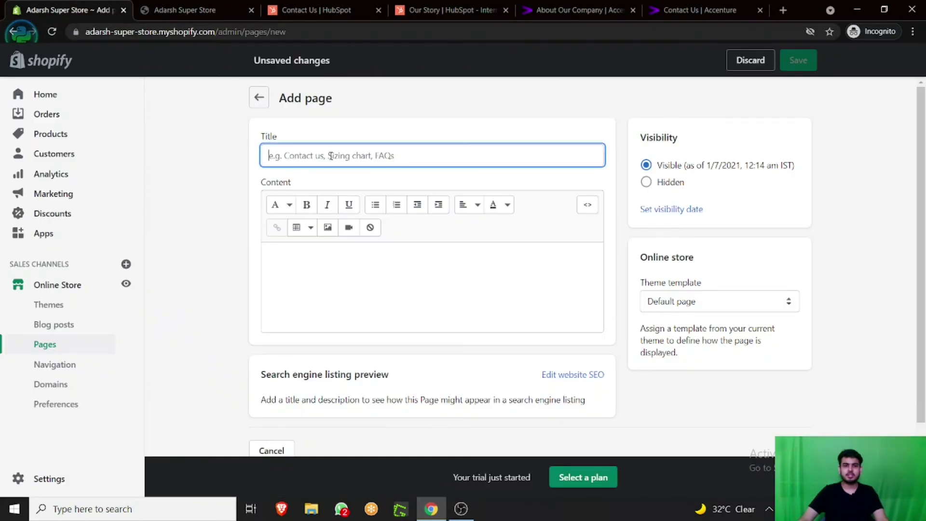
{"action": "left_click_drag", "start_coordinate": [261, 145], "coordinate": [294, 153]}
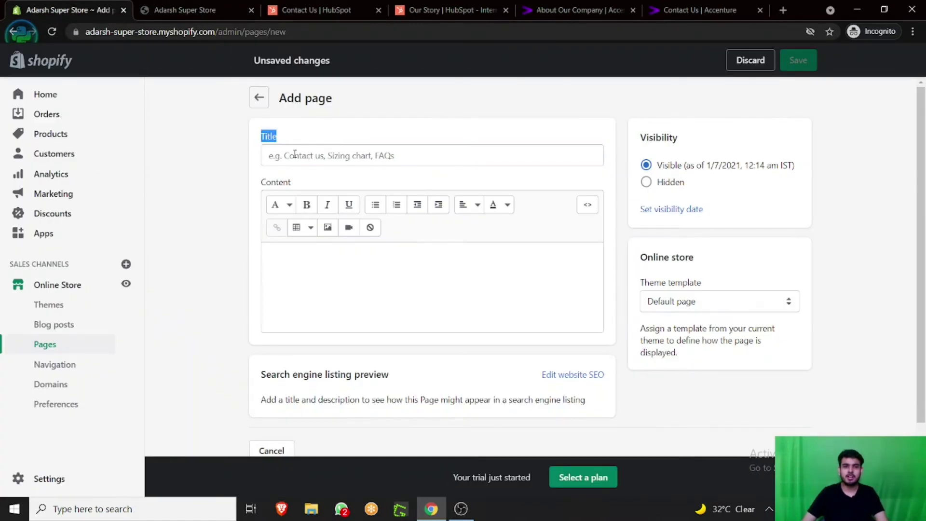
{"action": "left_click", "coordinate": [295, 155]}
{"action": "type", "text": "C"}
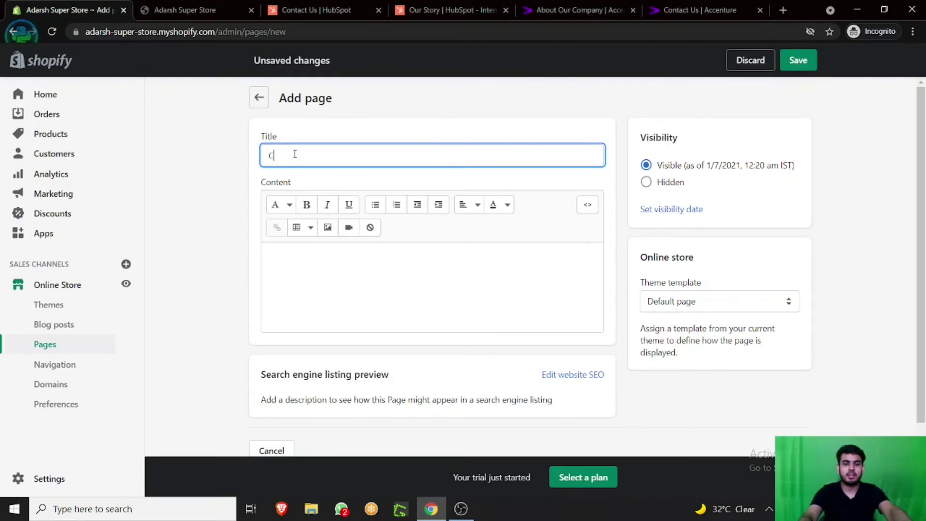
{"action": "type", "text": "ONTAC"}
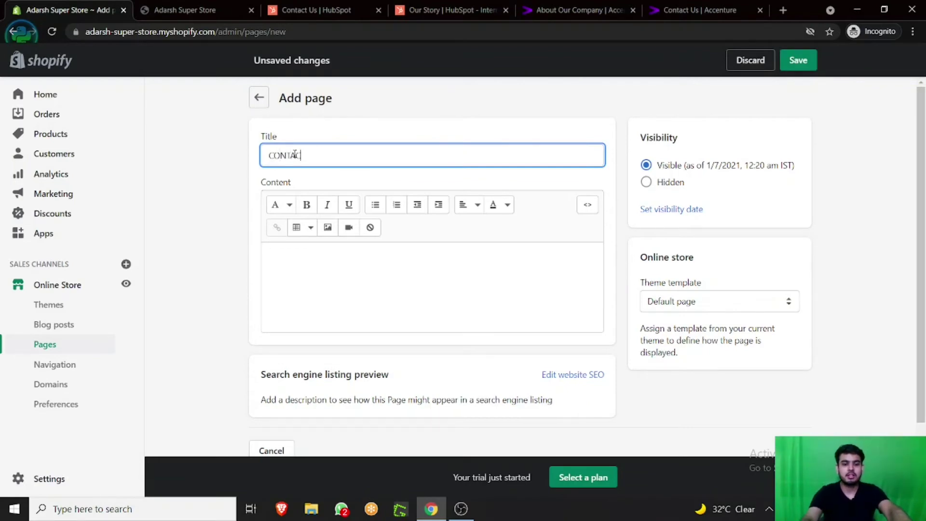
{"action": "type", "text": "T US"}
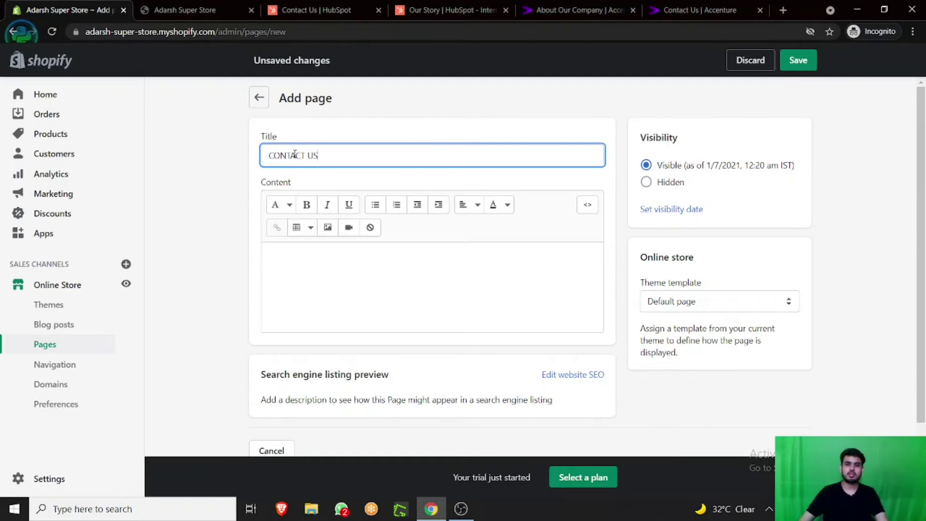
{"action": "left_click", "coordinate": [415, 136]}
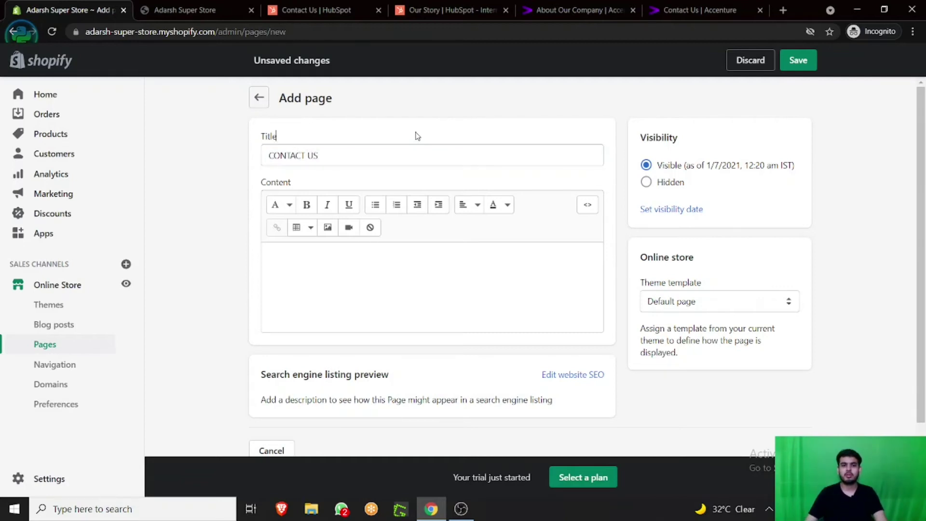
Leave the CONTACT US page's content empty and save the page.
{"action": "left_click", "coordinate": [373, 265]}
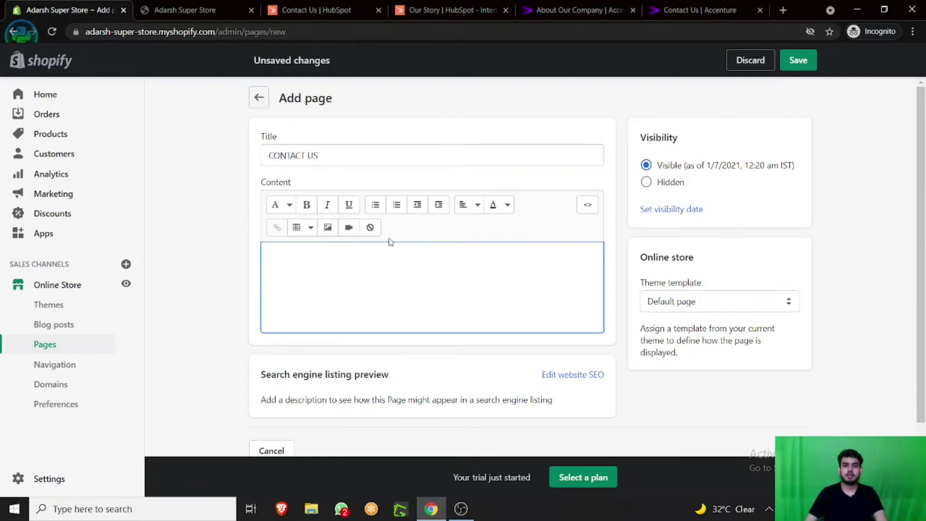
{"action": "scroll", "coordinate": [222, 284], "scroll_direction": "down", "scroll_amount": 1}
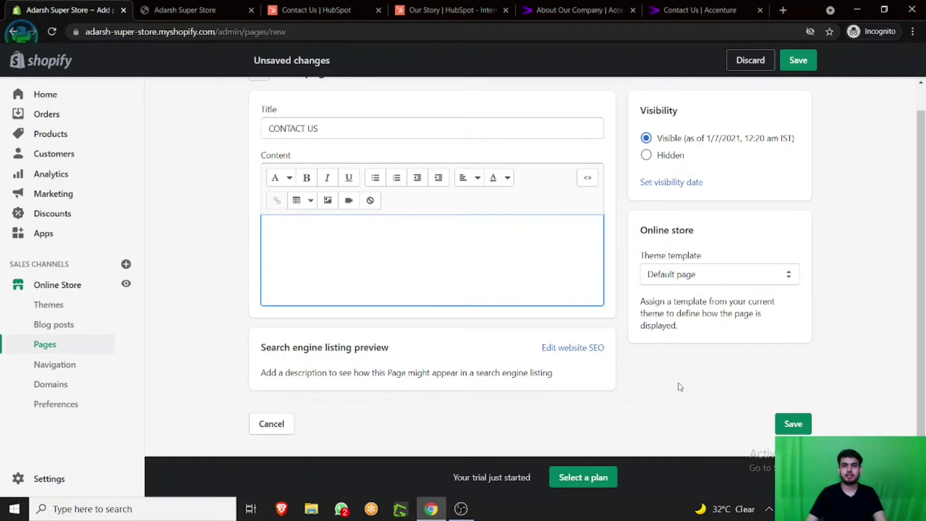
{"action": "scroll", "coordinate": [506, 294], "scroll_direction": "up", "scroll_amount": 1}
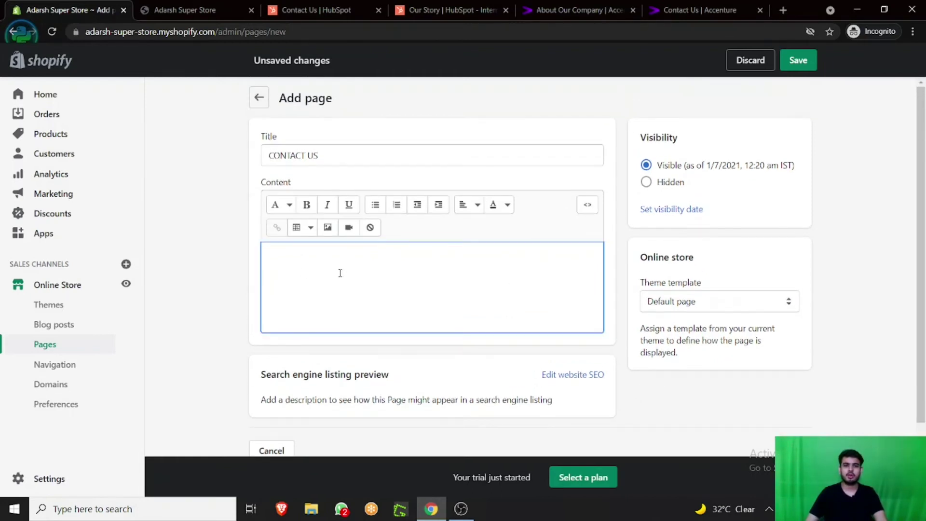
{"action": "left_click", "coordinate": [799, 62]}
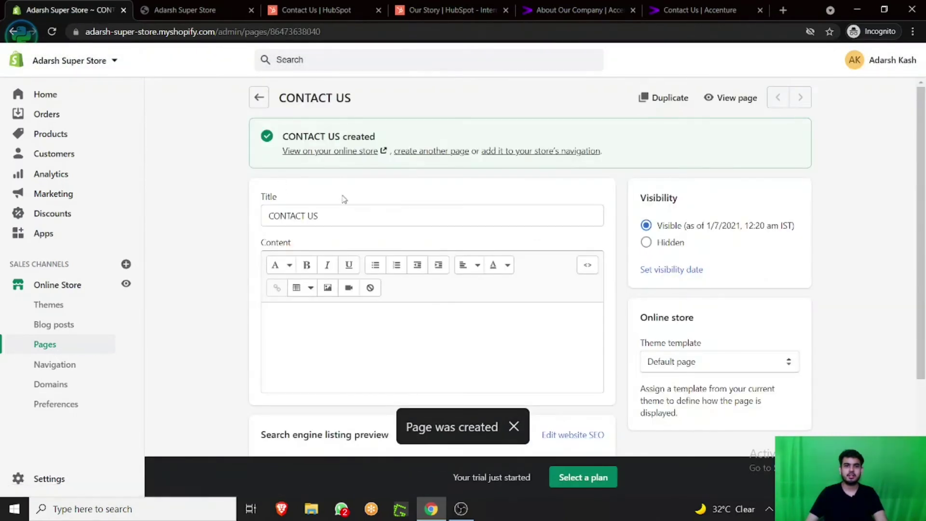
Reopen the CONTACT US page from the store's page list and examine its Visibility options.
{"action": "left_click", "coordinate": [50, 352]}
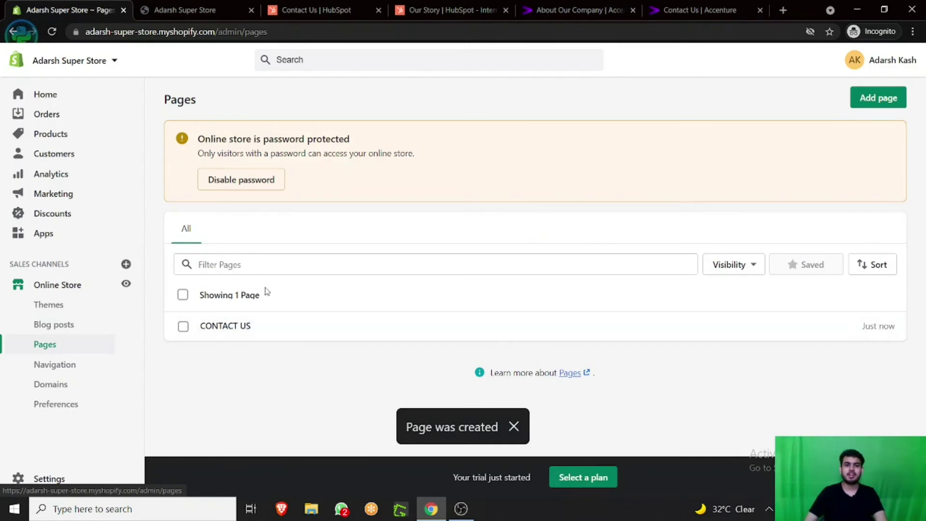
{"action": "left_click", "coordinate": [216, 326]}
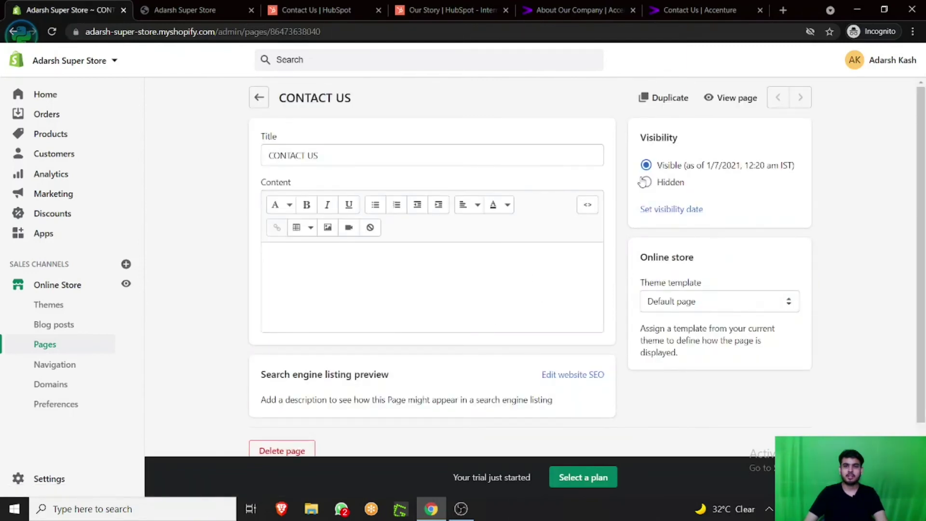
{"action": "left_click_drag", "start_coordinate": [640, 138], "coordinate": [683, 139]}
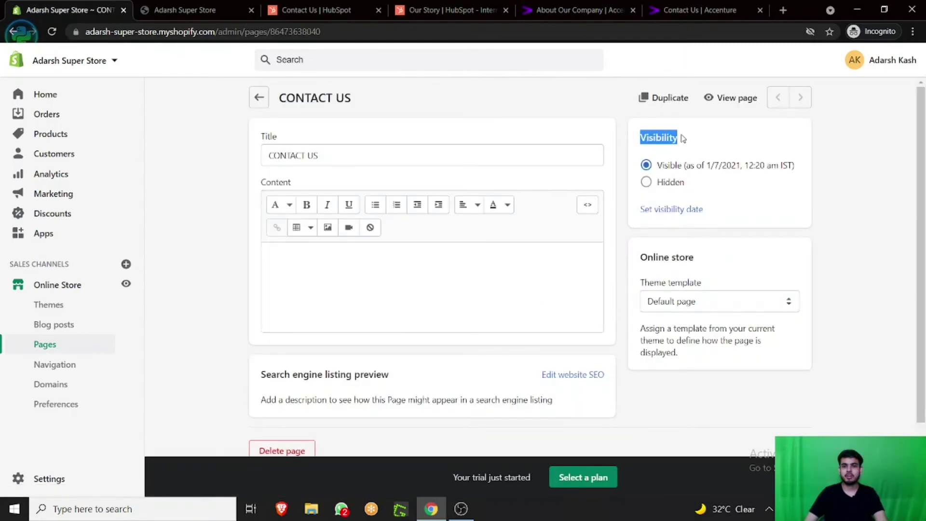
{"action": "left_click", "coordinate": [828, 164]}
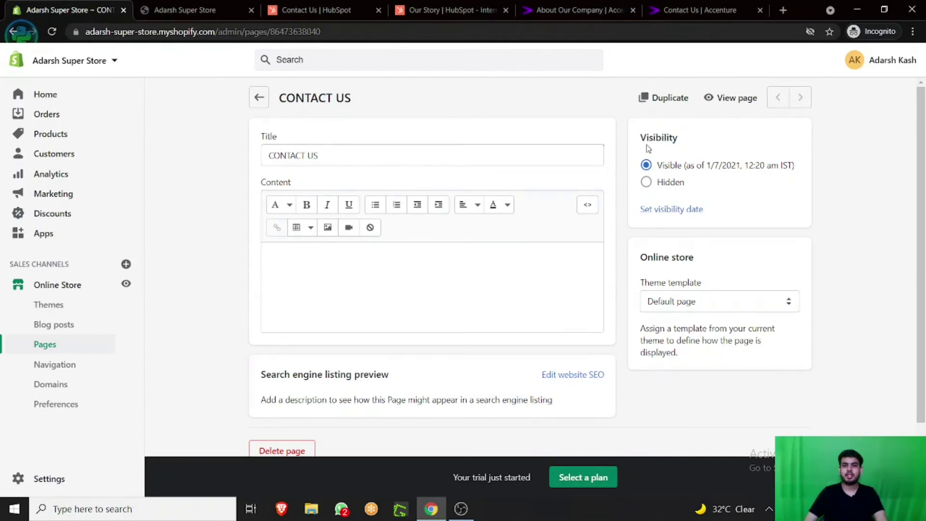
Set the CONTACT US page's visibility to Hidden, then restore it to Visible.
{"action": "left_click", "coordinate": [390, 157]}
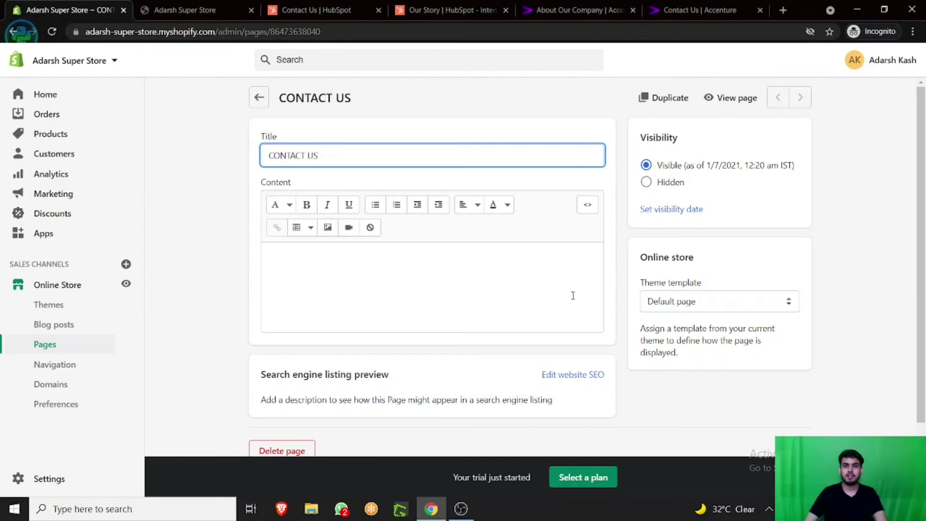
{"action": "left_click", "coordinate": [645, 182]}
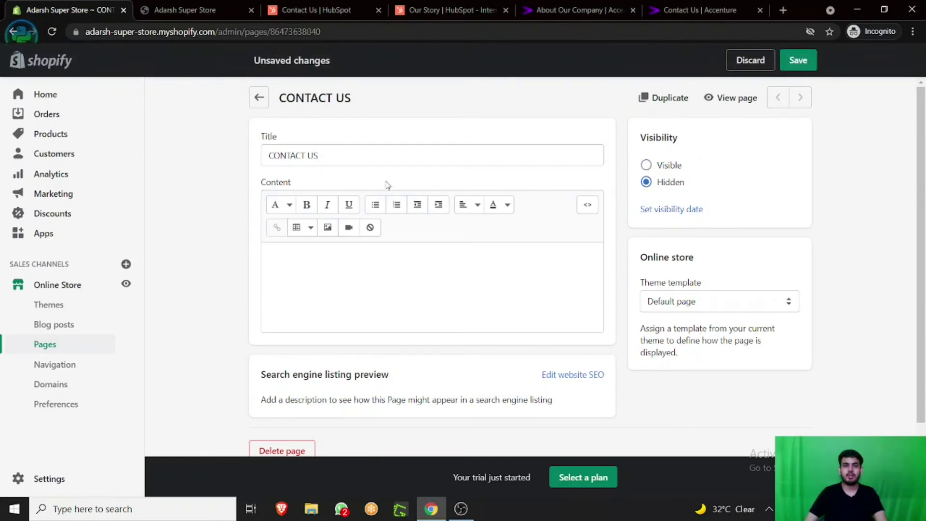
{"action": "left_click", "coordinate": [646, 165]}
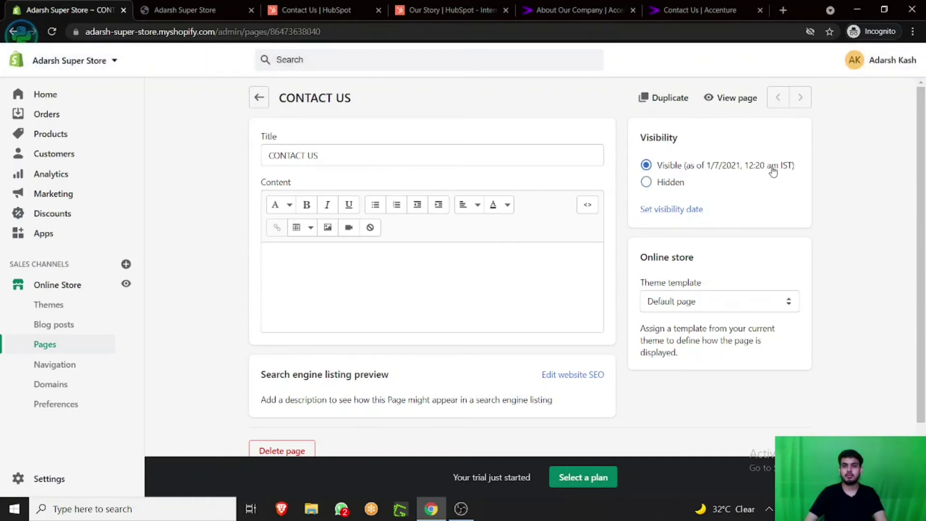
Give the CONTACT US page a visibility date of 1/7/2021 at 12:30 am and review the date and time choices.
{"action": "left_click", "coordinate": [672, 210]}
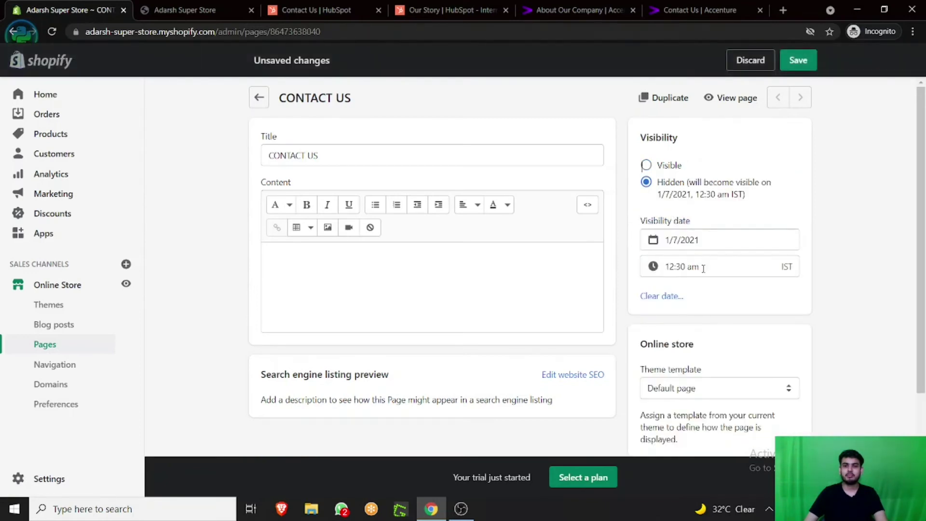
{"action": "left_click", "coordinate": [703, 267]}
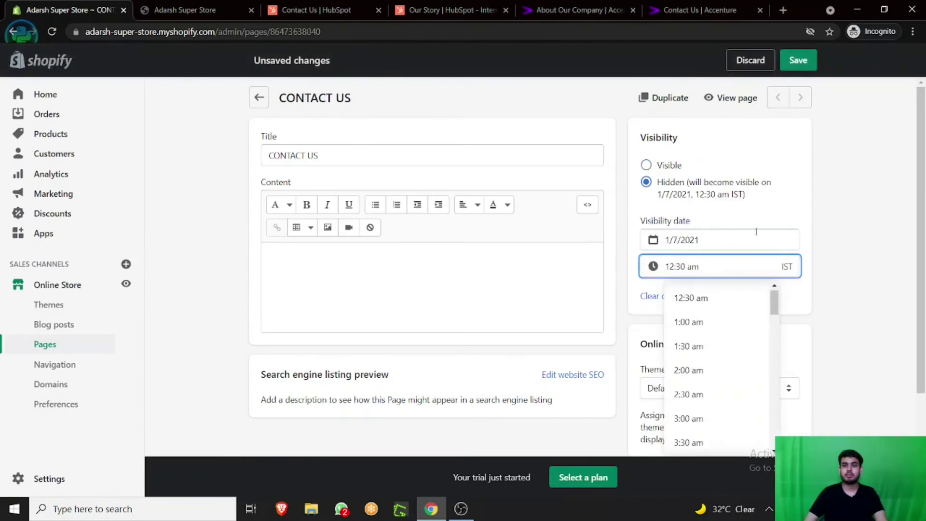
{"action": "left_click", "coordinate": [805, 220]}
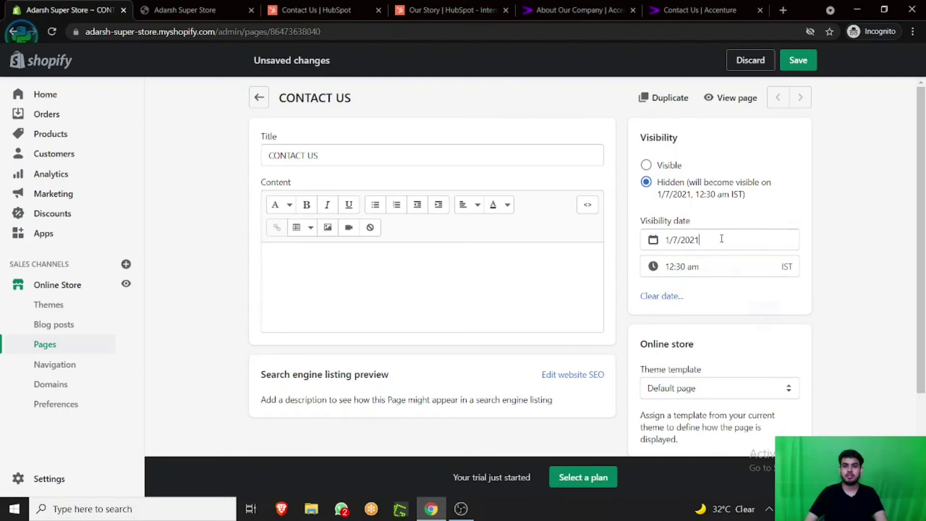
{"action": "left_click", "coordinate": [722, 238]}
{"action": "left_click", "coordinate": [777, 203]}
Examine the CONTACT US page's theme template setting, keeping Default page selected.
{"action": "scroll", "coordinate": [778, 242], "scroll_direction": "down", "scroll_amount": 2}
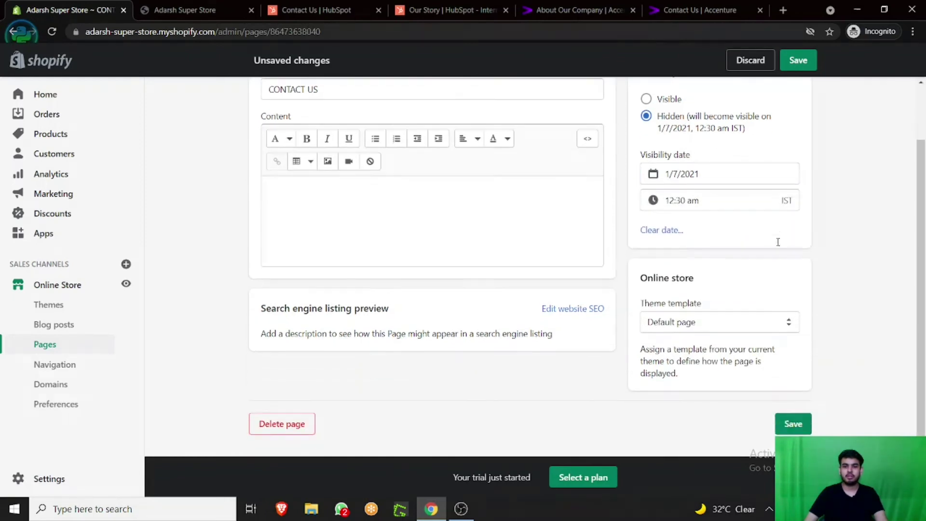
{"action": "left_click", "coordinate": [764, 326]}
{"action": "left_click", "coordinate": [737, 289]}
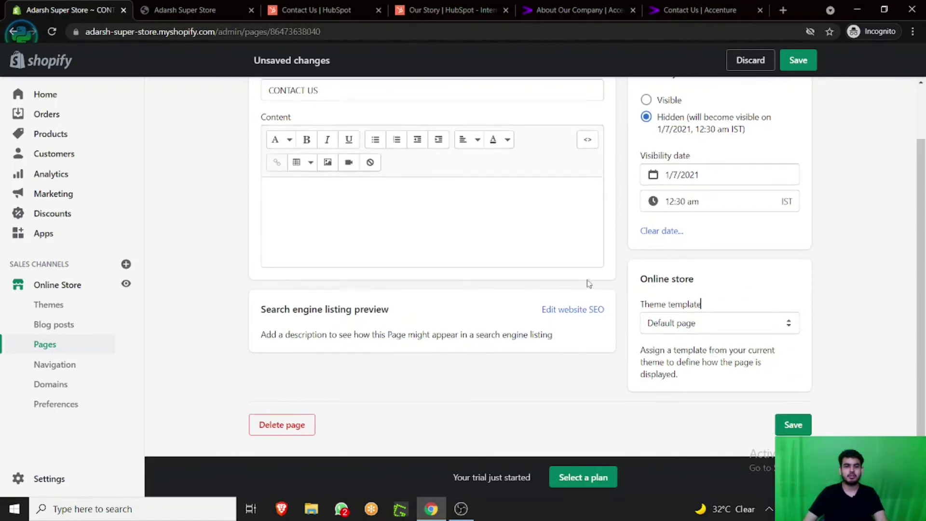
{"action": "scroll", "coordinate": [545, 283], "scroll_direction": "up", "scroll_amount": 2}
{"action": "scroll", "coordinate": [545, 283], "scroll_direction": "down", "scroll_amount": 2}
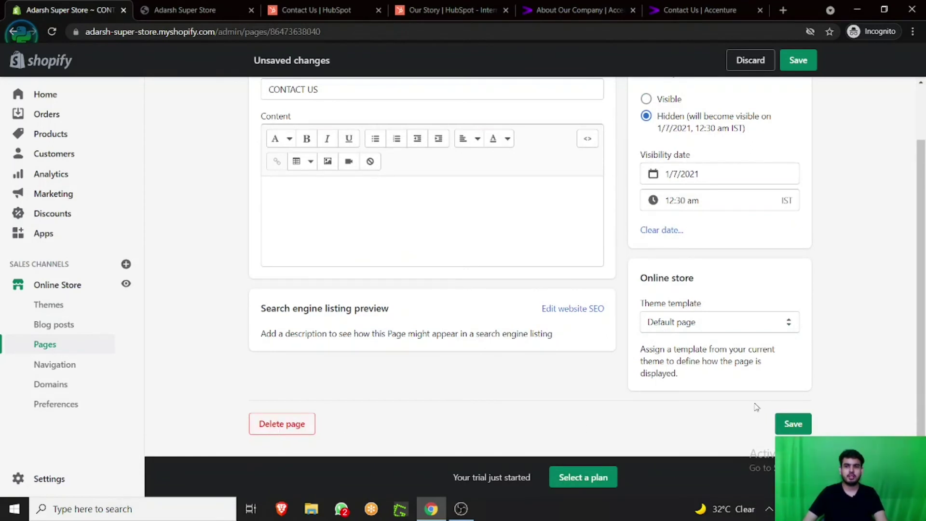
Save the CONTACT US page with its scheduled visibility and return to the store's page list.
{"action": "left_click", "coordinate": [791, 423]}
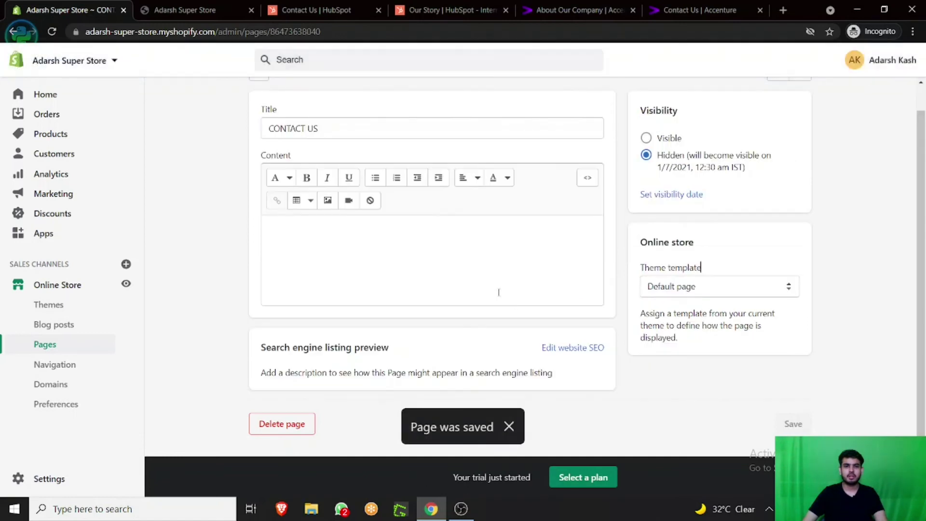
{"action": "scroll", "coordinate": [627, 267], "scroll_direction": "up", "scroll_amount": 1}
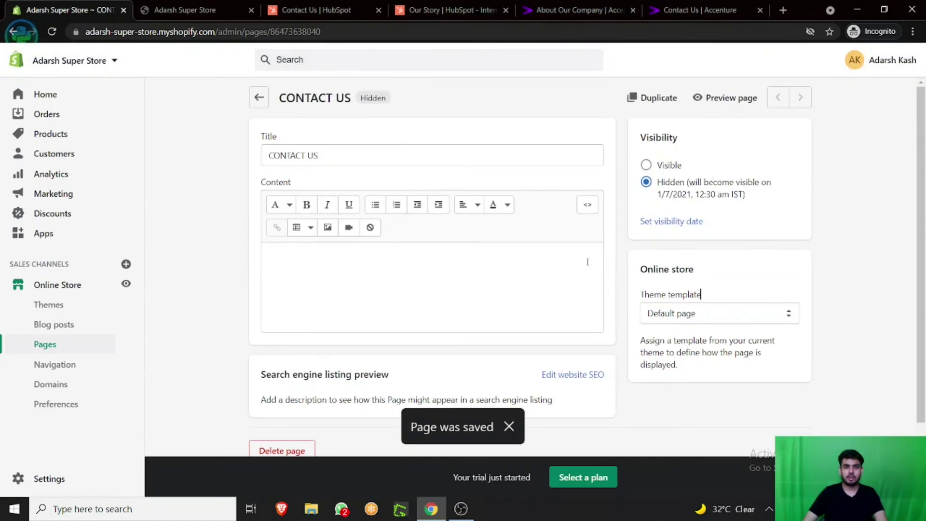
{"action": "left_click", "coordinate": [65, 341]}
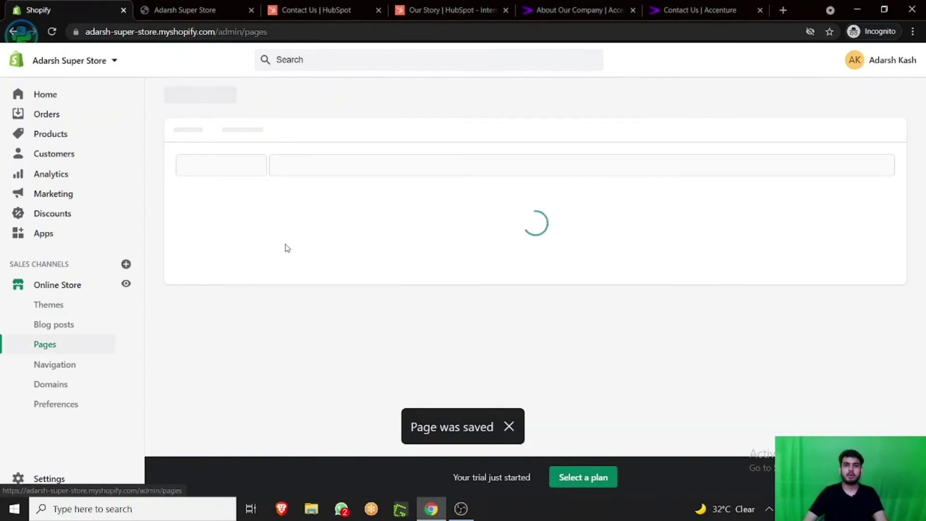